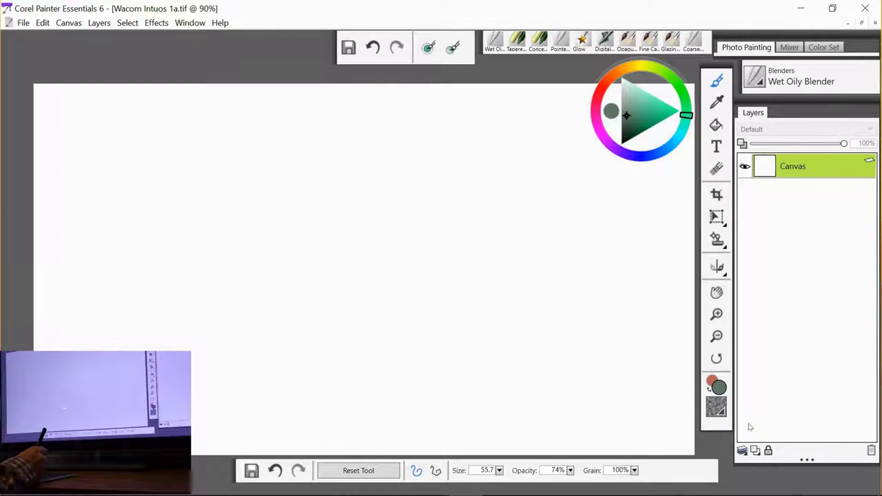
Add a new layer, pick a light sky blue, and fill Layer 1 with it using the Paint Bucket
click(756, 451)
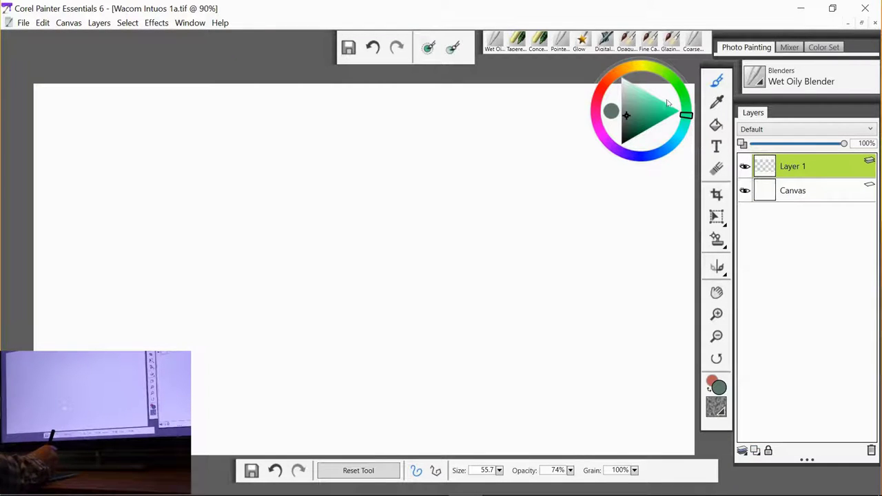
drag(640, 104, 654, 103)
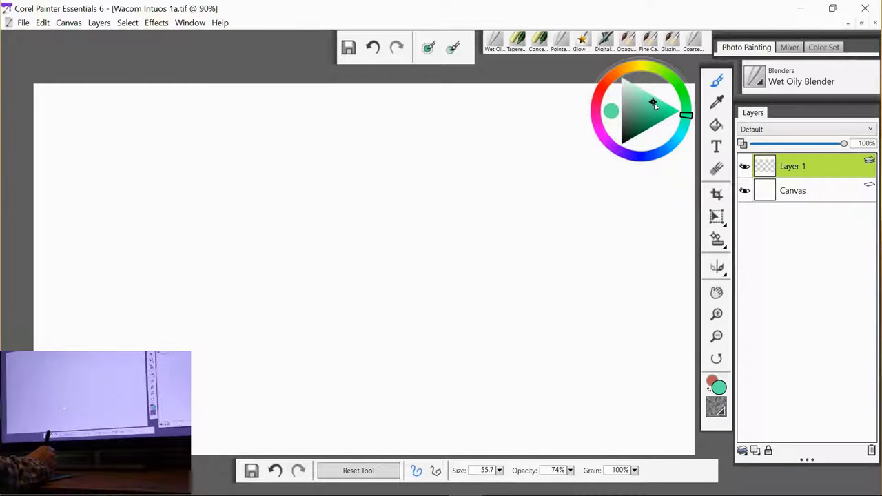
drag(669, 147, 667, 152)
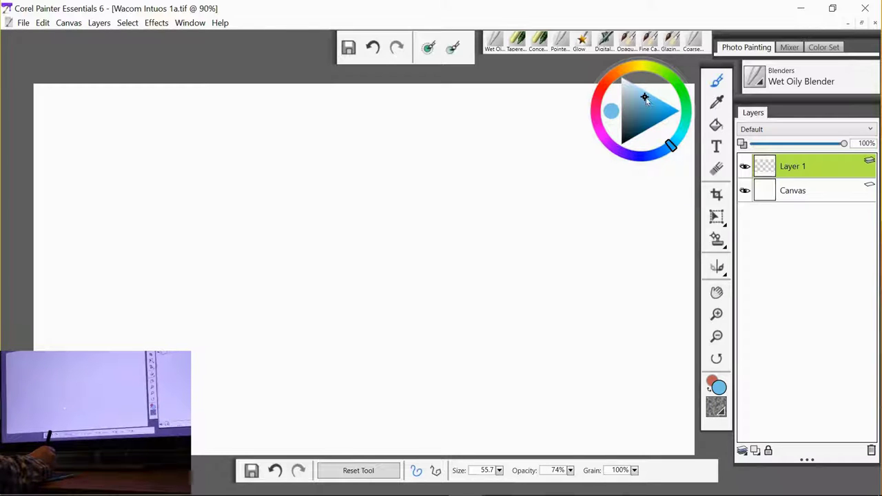
click(716, 125)
click(531, 239)
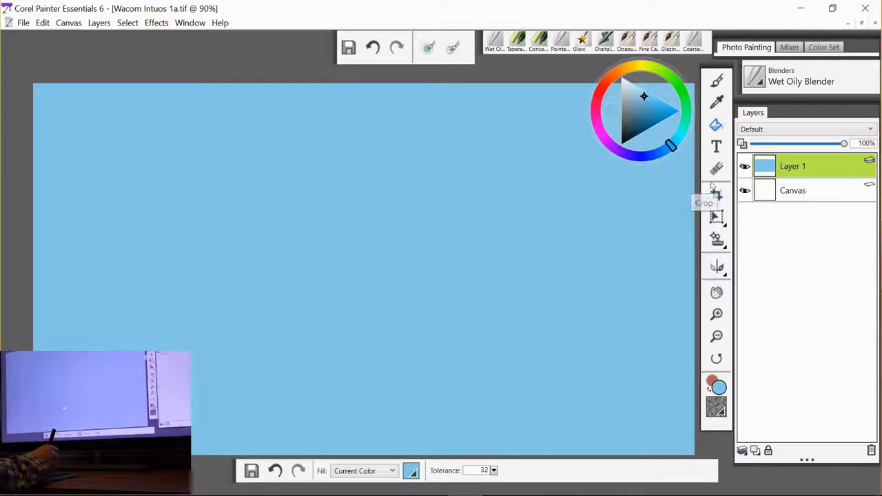
click(716, 81)
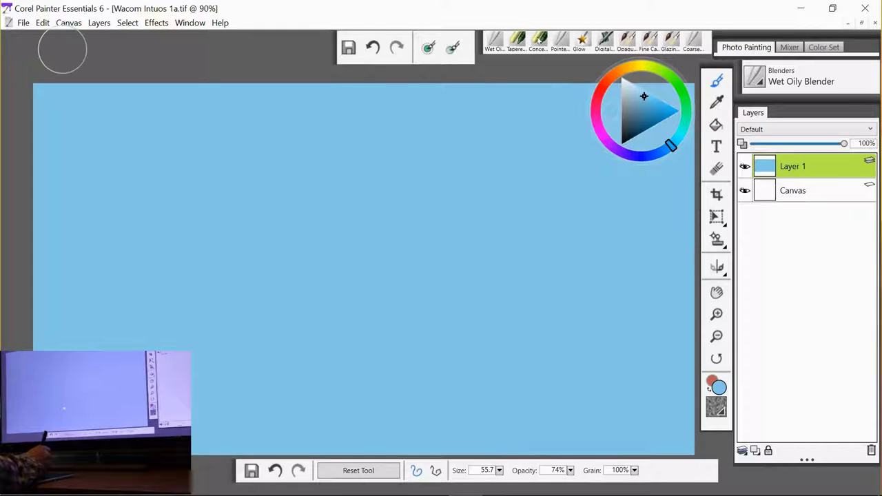
Select the Concept Art Jitter Smooth brush with a pale blue-white at size 60.9
click(538, 39)
click(630, 86)
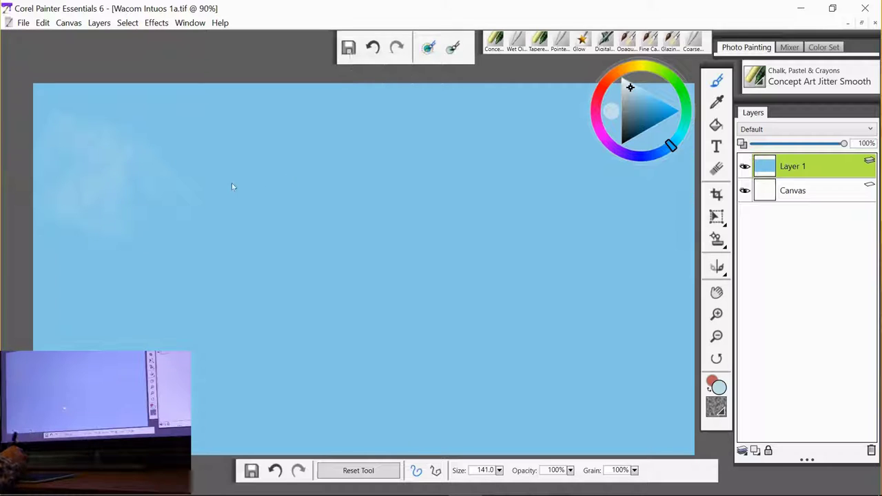
drag(230, 188, 249, 186)
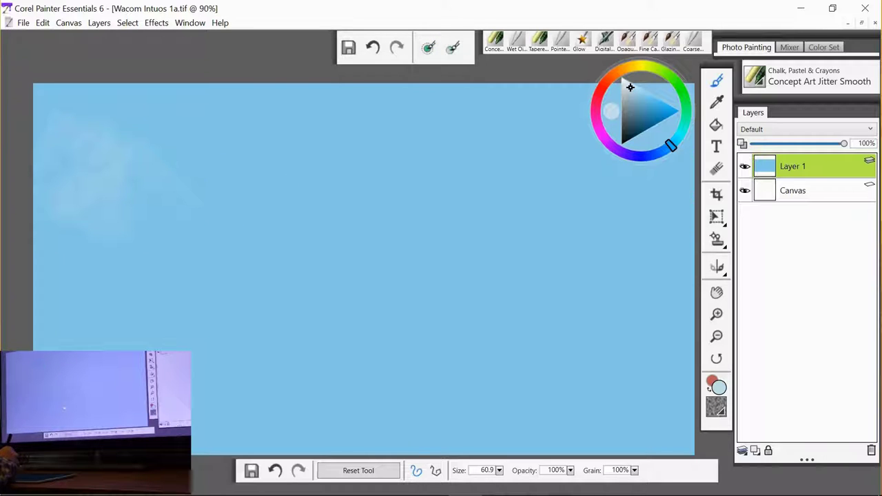
Paint two soft white clouds in the upper left of the sky
mouse_move(83, 162)
mouse_down()
mouse_move(41, 162)
mouse_move(93, 166)
mouse_up()
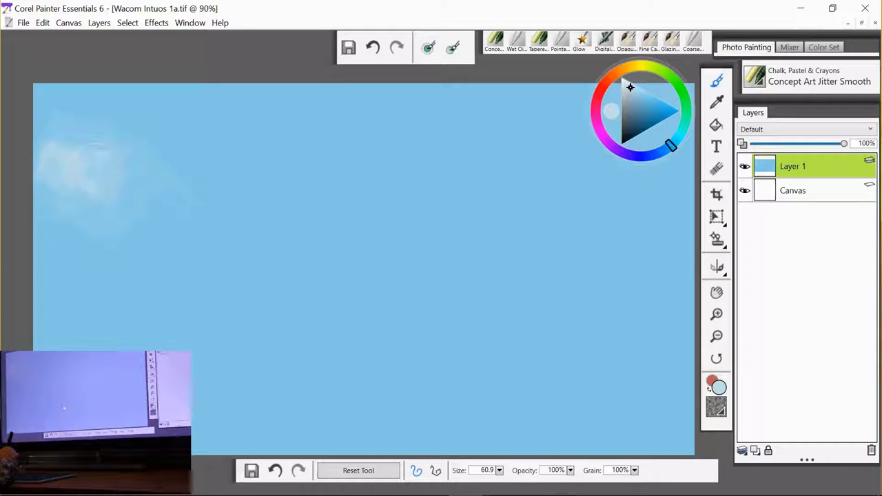
mouse_move(137, 193)
mouse_down()
mouse_move(103, 141)
mouse_move(24, 147)
mouse_move(65, 120)
mouse_up()
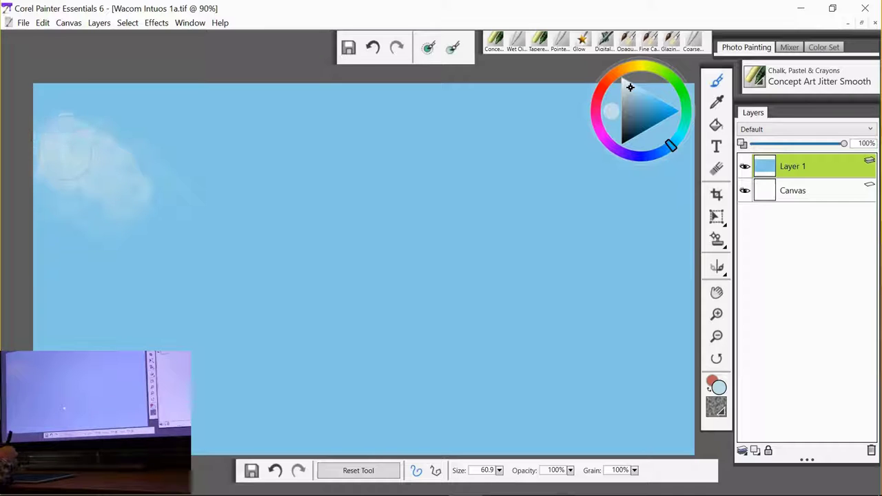
mouse_move(179, 138)
mouse_down()
mouse_move(187, 118)
mouse_move(157, 109)
mouse_move(167, 97)
mouse_move(222, 161)
mouse_move(249, 168)
mouse_up()
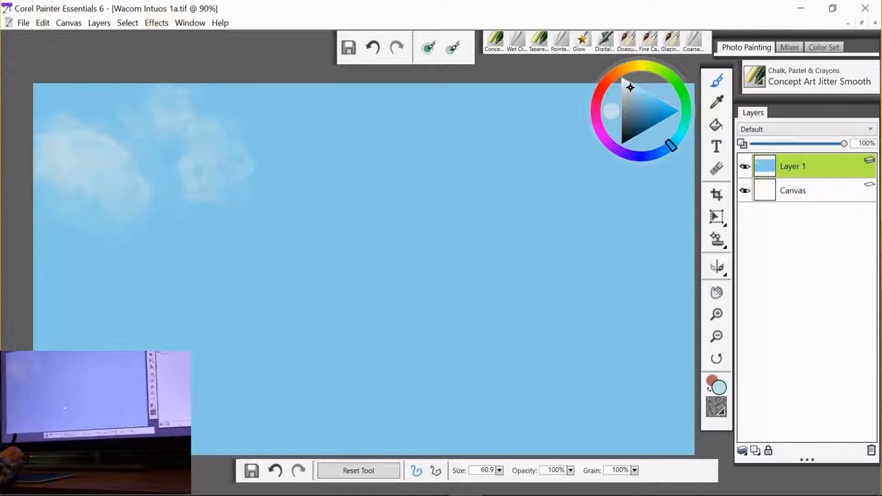
drag(174, 144, 201, 106)
mouse_move(255, 209)
mouse_down()
mouse_move(217, 199)
mouse_move(257, 231)
mouse_up()
mouse_move(115, 232)
mouse_down()
mouse_move(116, 222)
mouse_move(141, 255)
mouse_up()
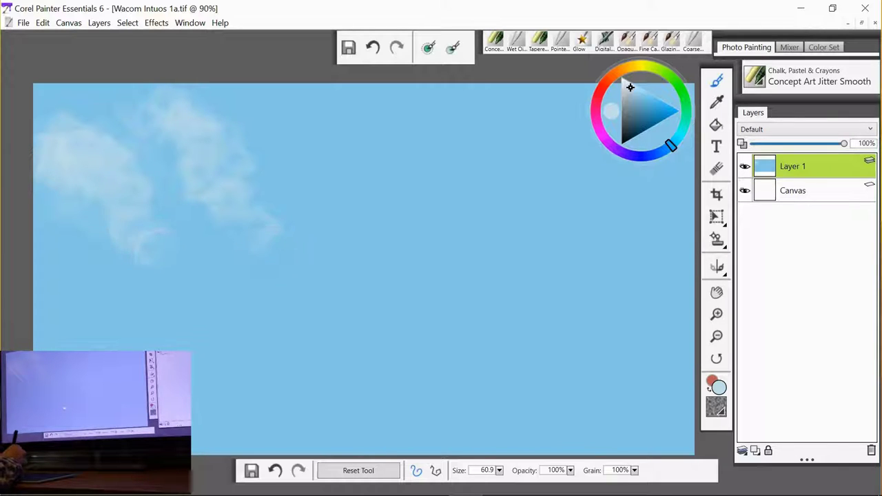
drag(273, 188, 252, 220)
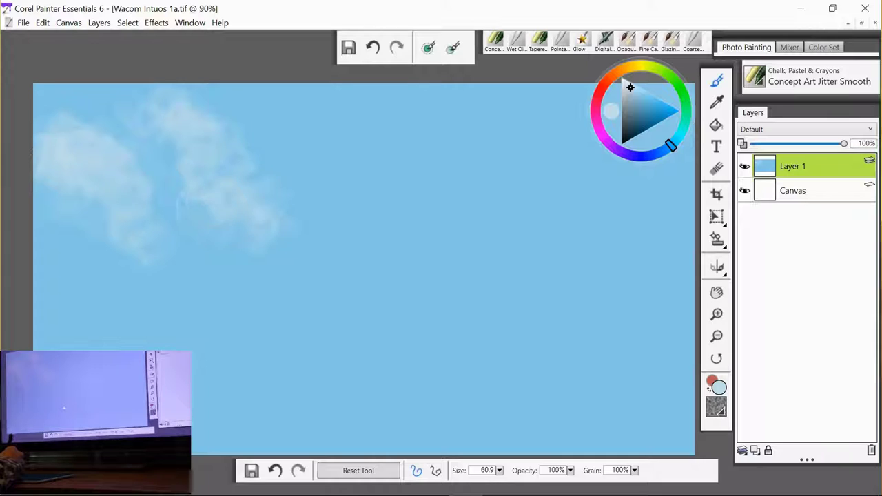
Add a third cloud near the top centre and a lower fourth cloud toward the right
drag(317, 168, 335, 176)
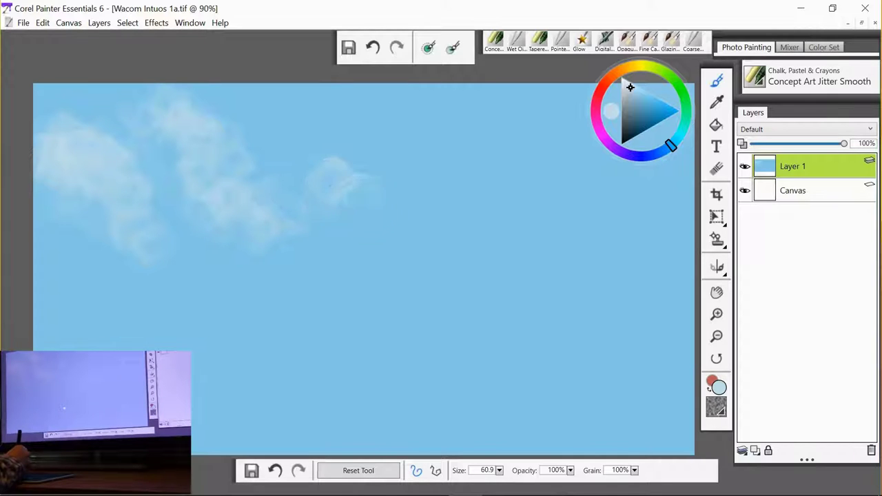
mouse_move(376, 217)
mouse_down()
mouse_move(365, 155)
mouse_move(344, 142)
mouse_move(320, 162)
mouse_move(451, 90)
mouse_up()
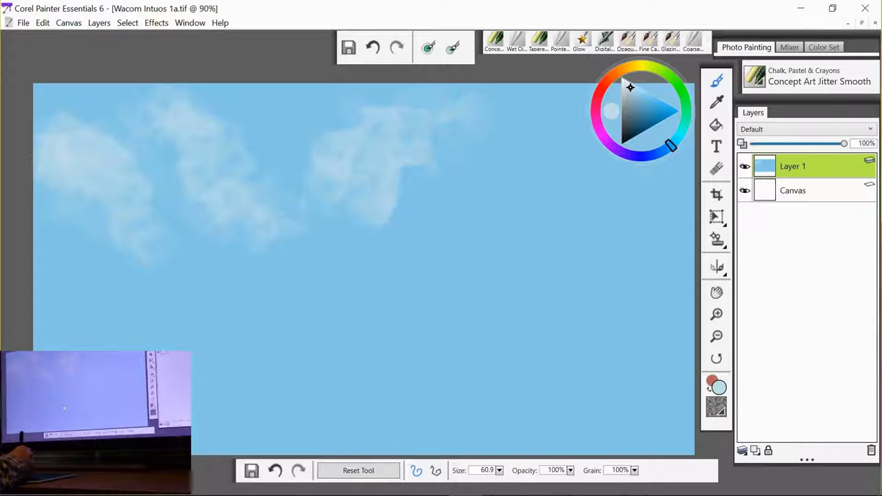
mouse_move(407, 172)
mouse_down()
mouse_move(372, 206)
mouse_move(337, 219)
mouse_up()
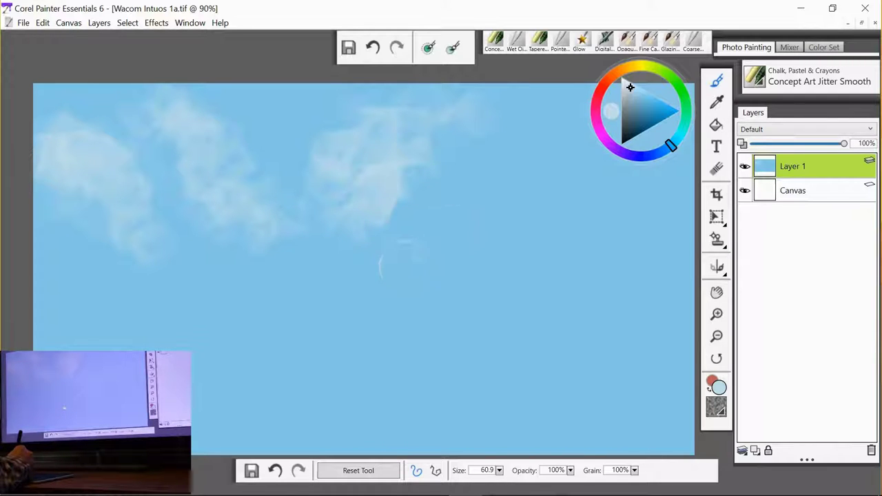
click(402, 262)
mouse_move(370, 264)
mouse_down()
mouse_move(452, 237)
mouse_move(512, 189)
mouse_move(529, 204)
mouse_move(511, 172)
mouse_move(580, 193)
mouse_move(577, 186)
mouse_move(594, 185)
mouse_move(563, 134)
mouse_move(617, 156)
mouse_move(651, 145)
mouse_up()
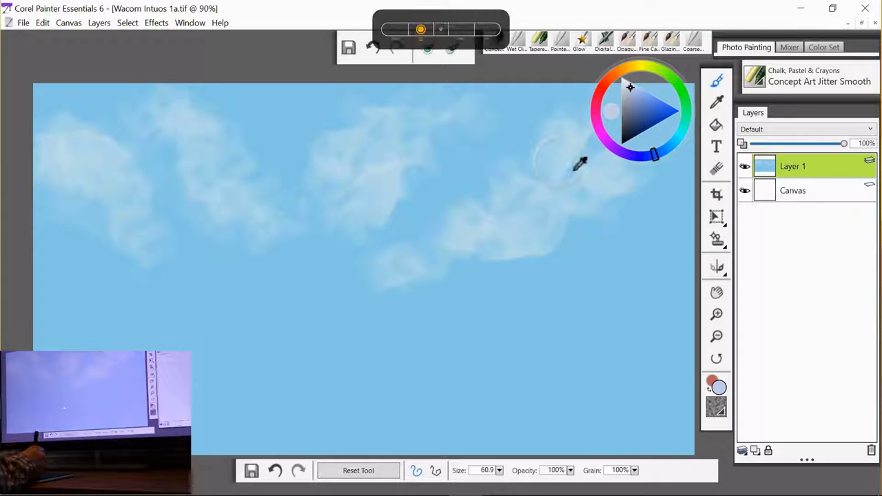
Sample a grey-blue from the canvas and brush faint shadows along every cloud's underside
alt+click(571, 166)
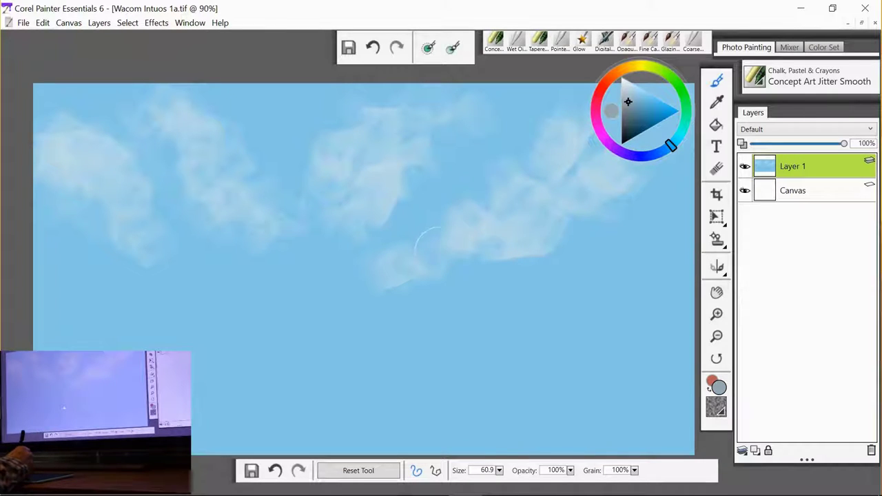
drag(470, 241, 448, 261)
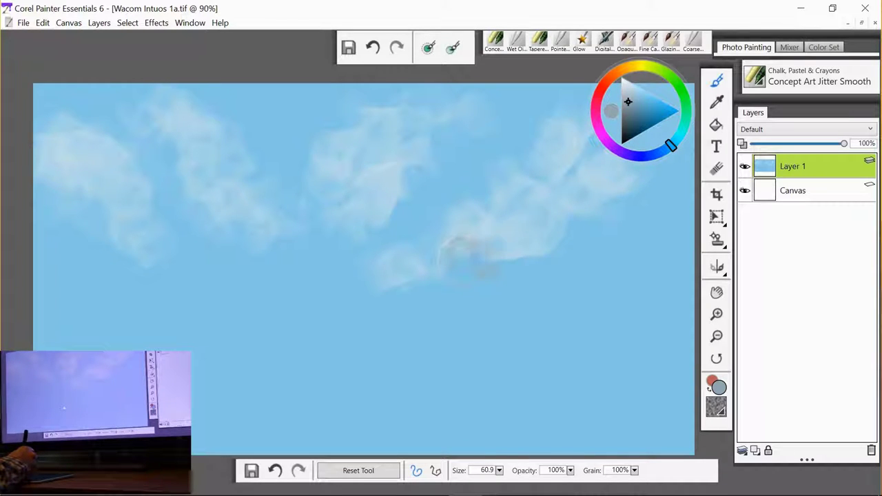
drag(551, 229, 516, 253)
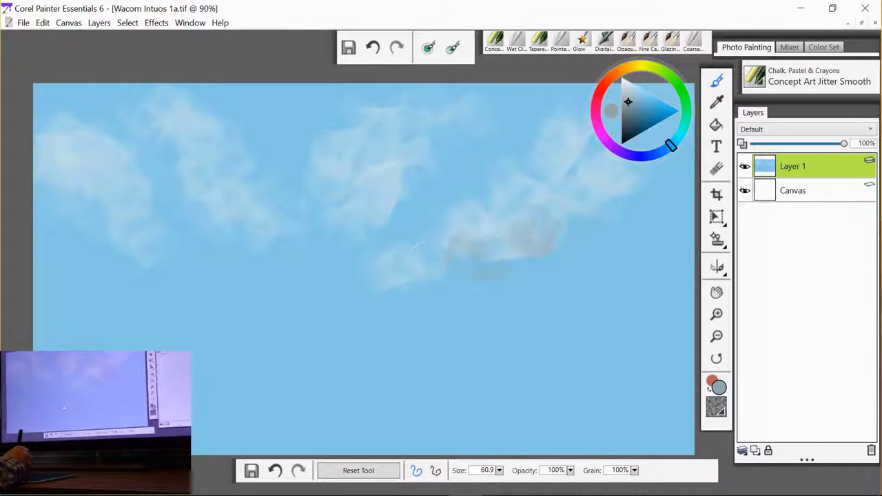
drag(417, 245, 417, 265)
drag(393, 189, 362, 220)
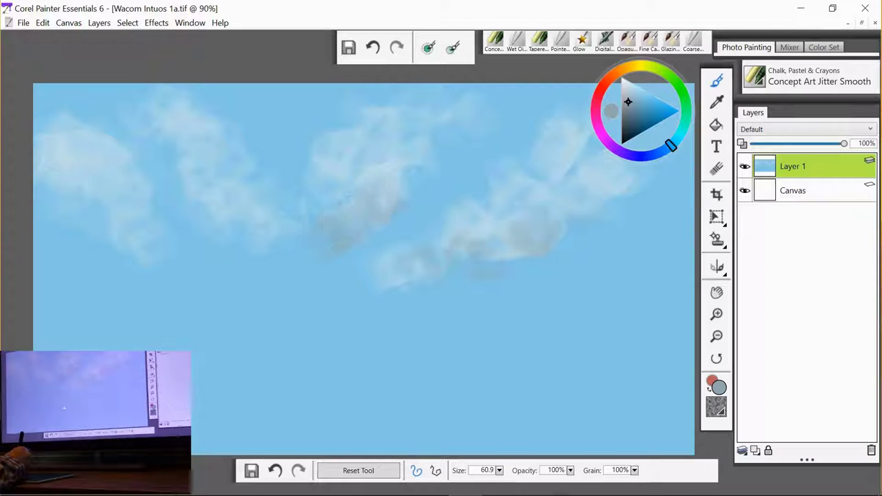
drag(247, 193, 222, 241)
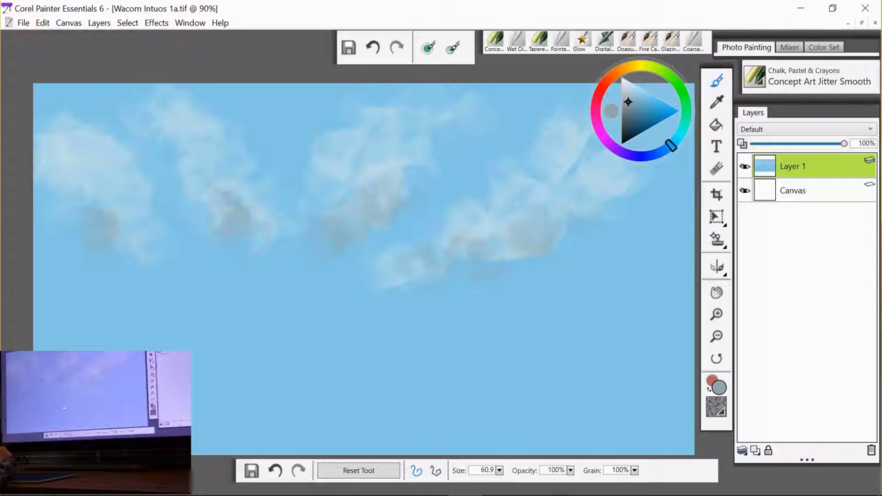
drag(58, 188, 41, 217)
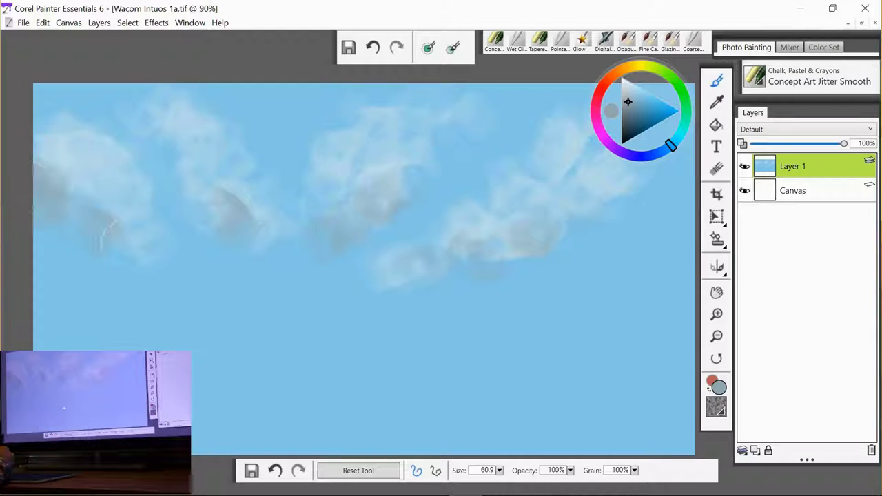
drag(231, 248, 197, 229)
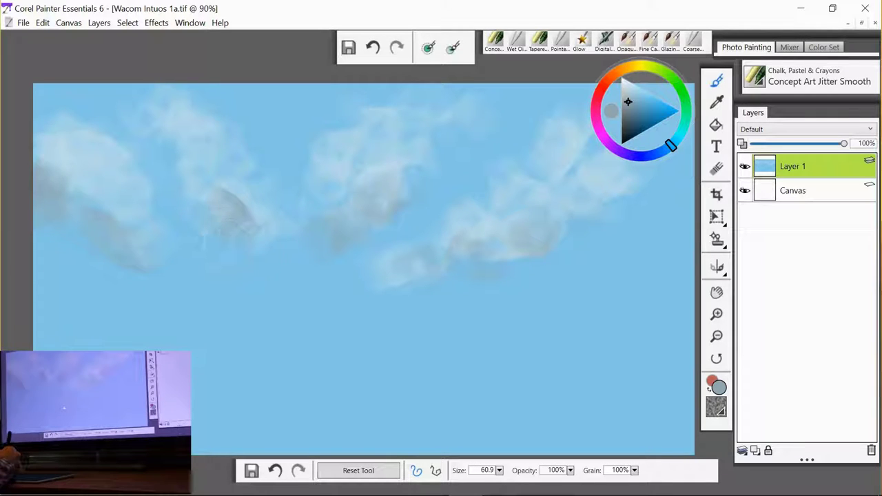
drag(348, 192, 321, 219)
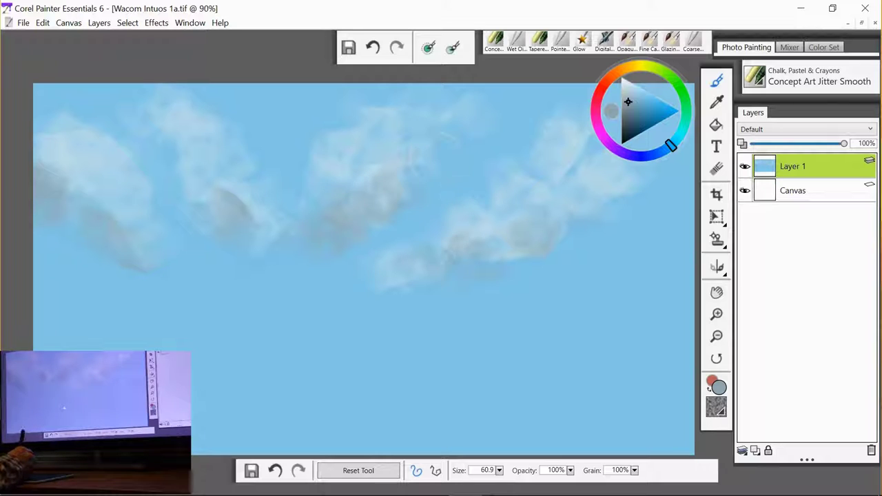
drag(410, 262, 377, 280)
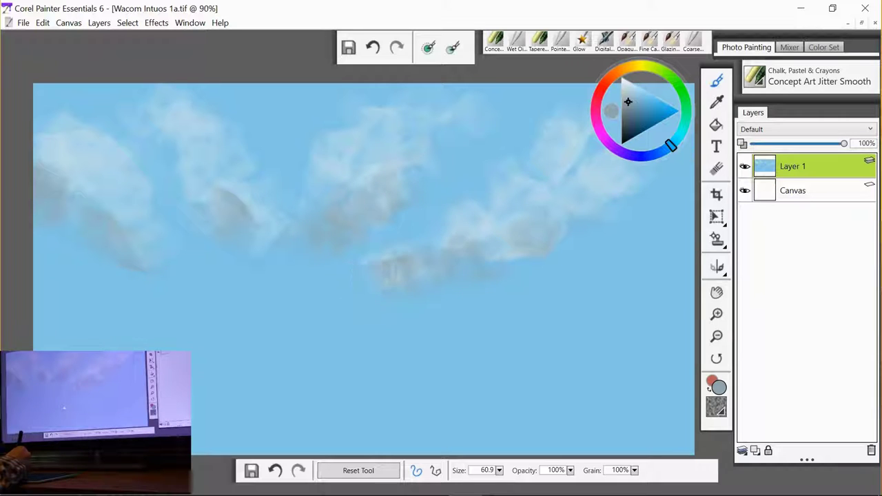
Zoom out to the whole canvas and start a Distort transform on the sky layer
click(716, 337)
click(717, 336)
click(716, 336)
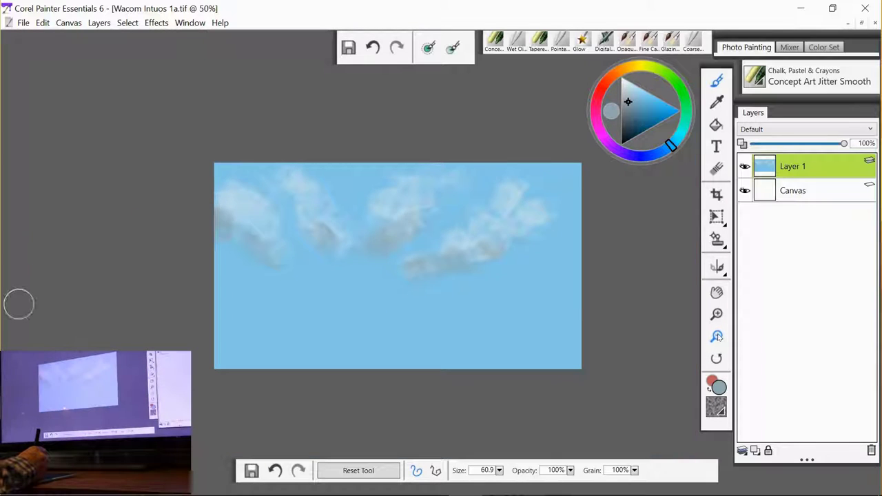
click(717, 336)
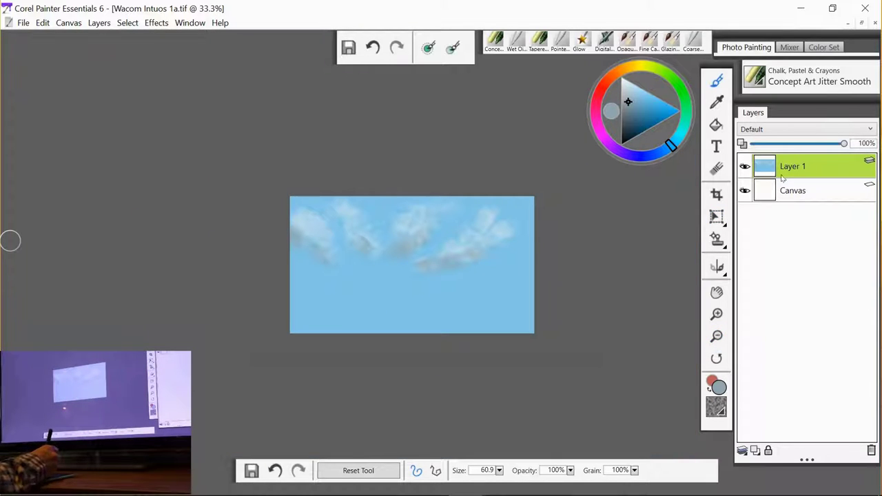
click(716, 217)
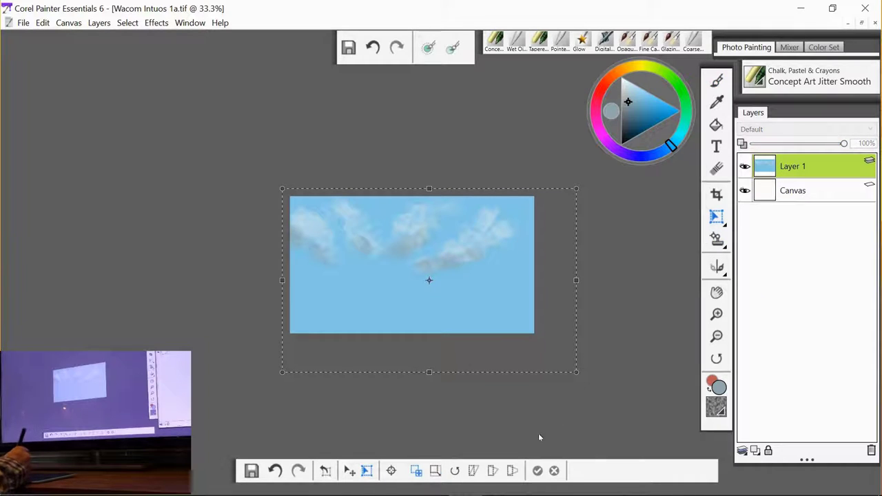
click(520, 470)
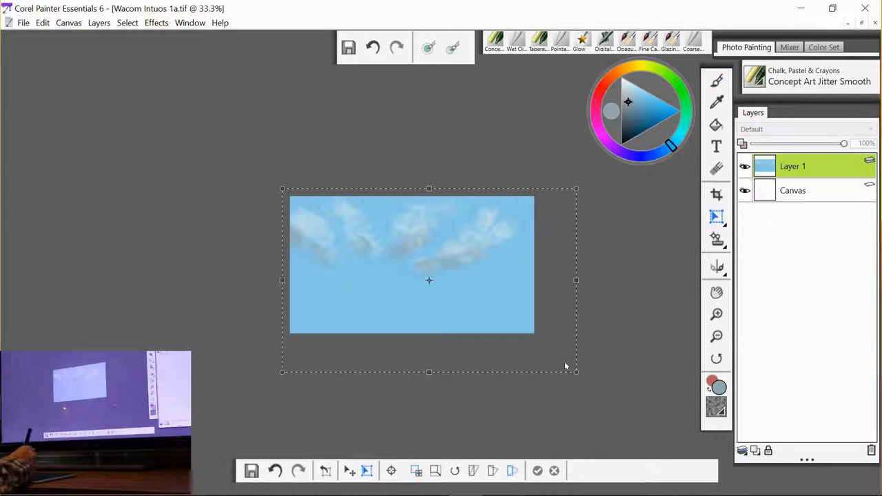
Widen the sky's top corners and raise its bottom edge into a trapezoid, exposing white canvas below
drag(578, 375, 571, 368)
drag(285, 375, 325, 285)
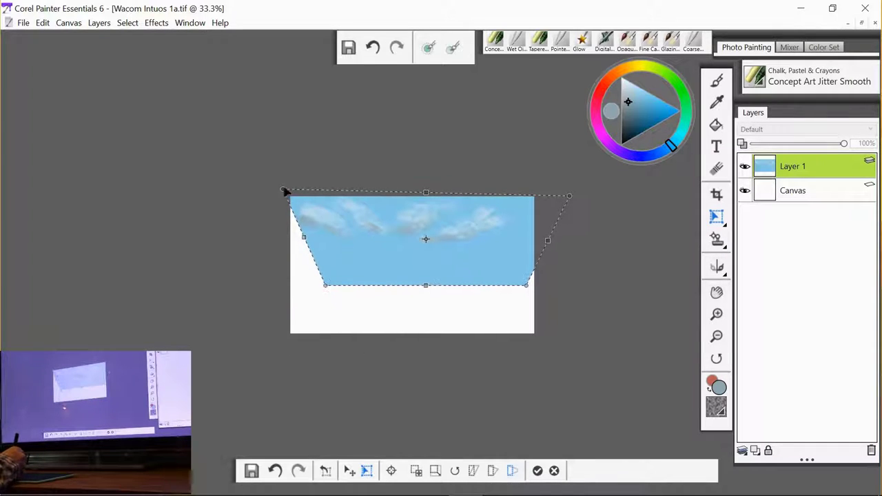
drag(285, 191, 255, 191)
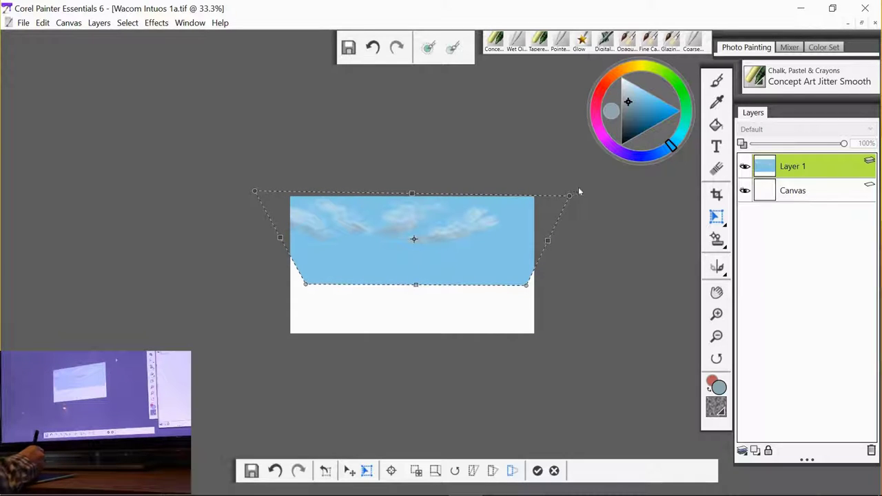
drag(572, 202, 693, 194)
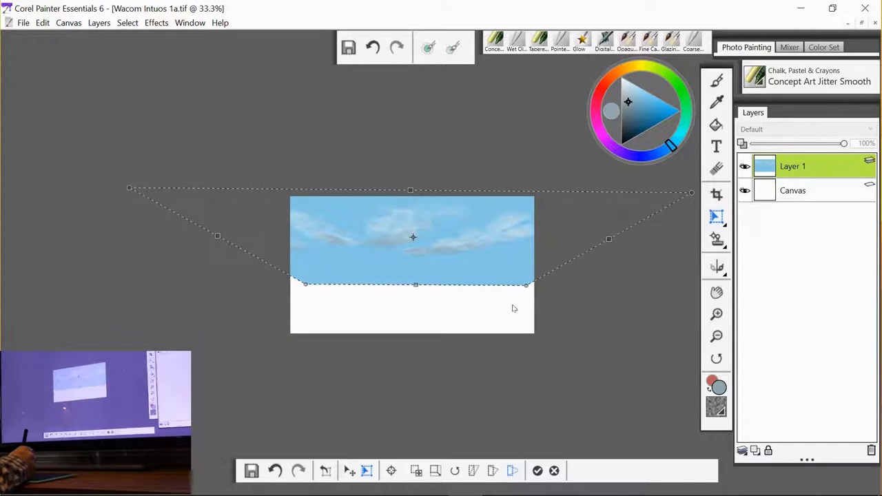
drag(525, 291, 532, 276)
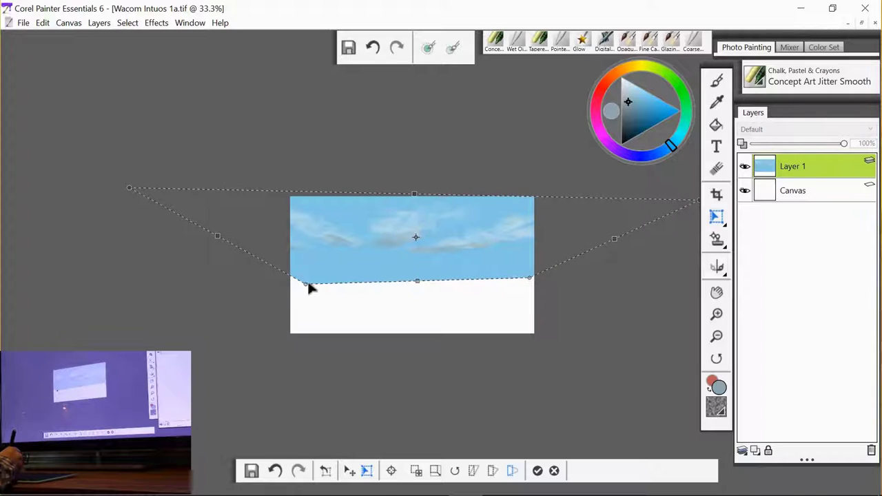
drag(307, 284, 335, 269)
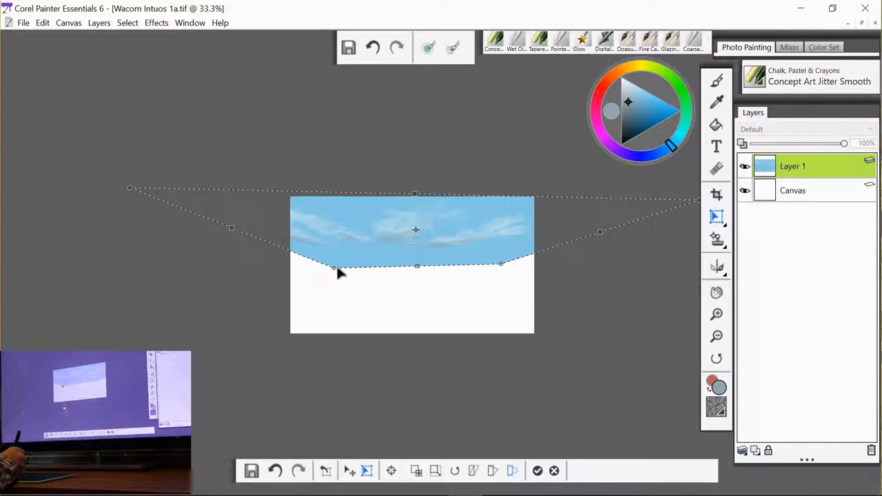
Apply the distortion, then fill a new layer below Layer 1 with the sampled sky blue
key(Return)
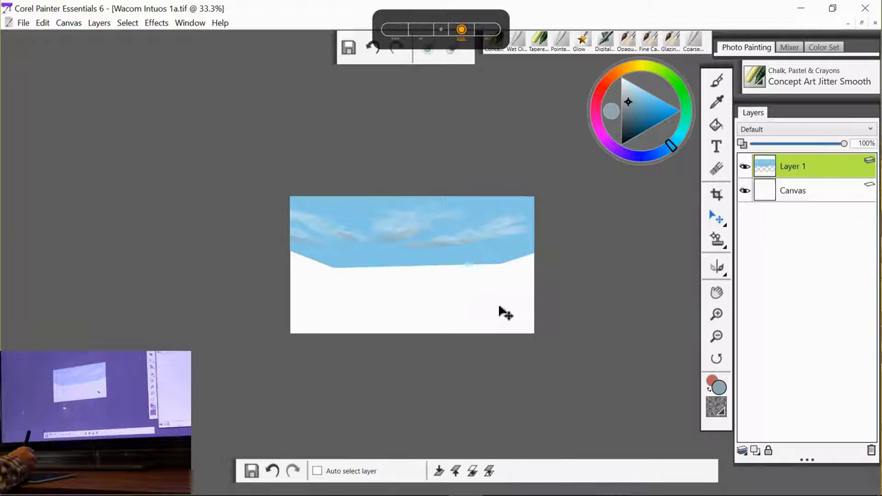
click(717, 125)
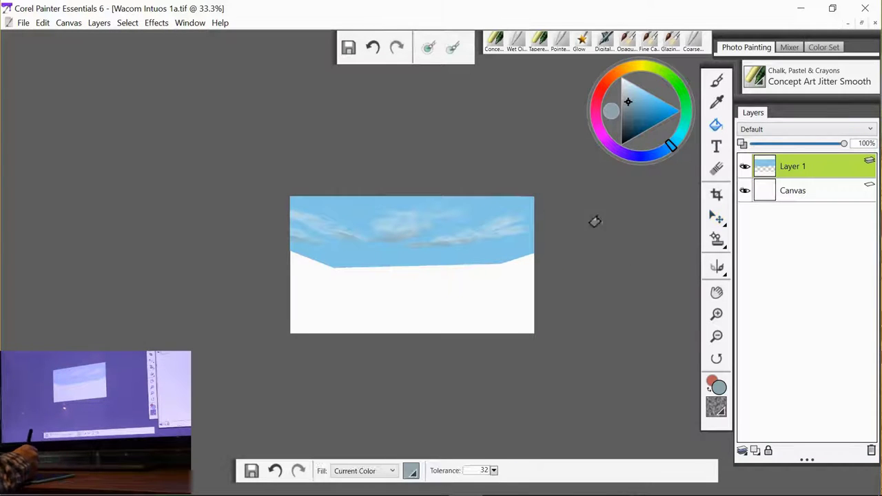
alt+click(496, 263)
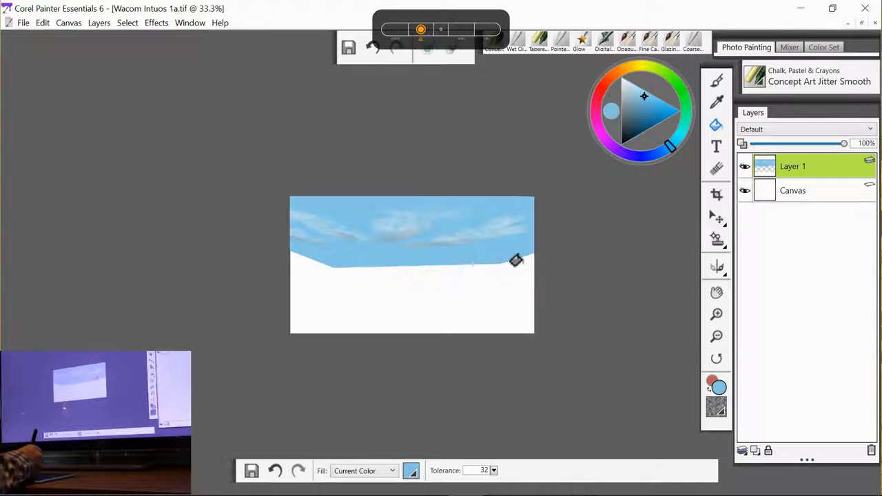
click(756, 451)
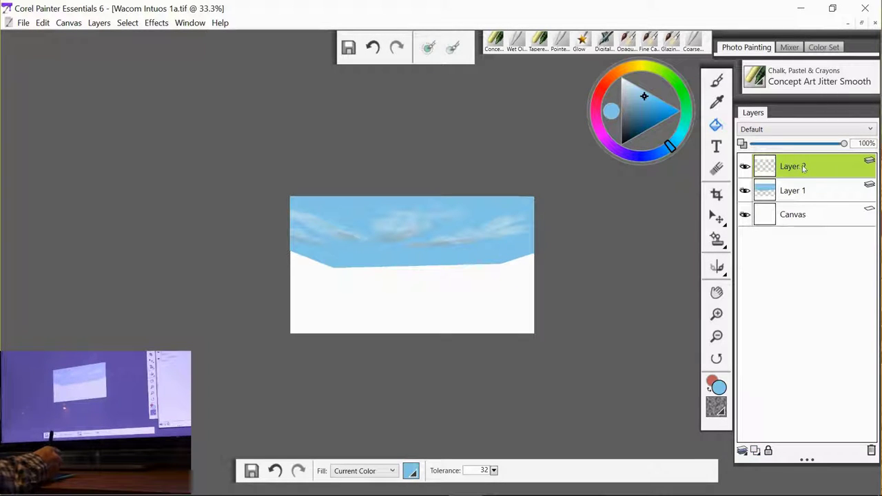
drag(803, 166, 805, 197)
click(483, 307)
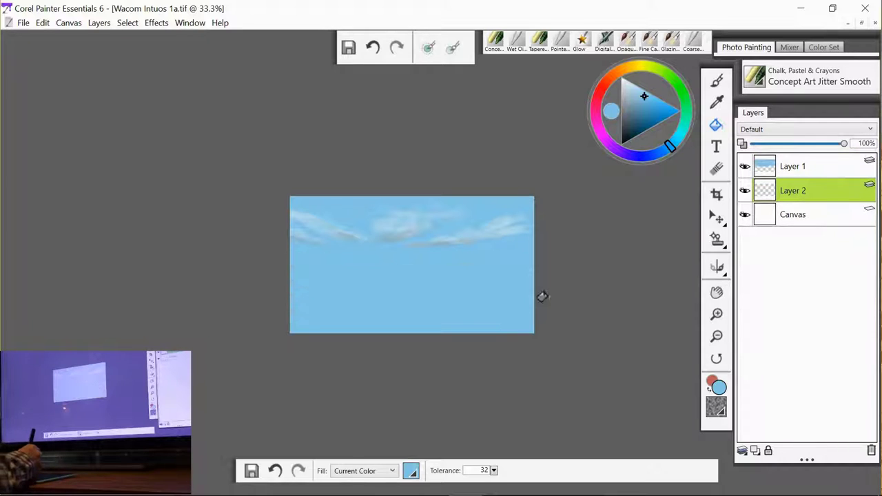
Collapse the sky layer into the blue Layer 2 and nudge the merged content into place
click(813, 174)
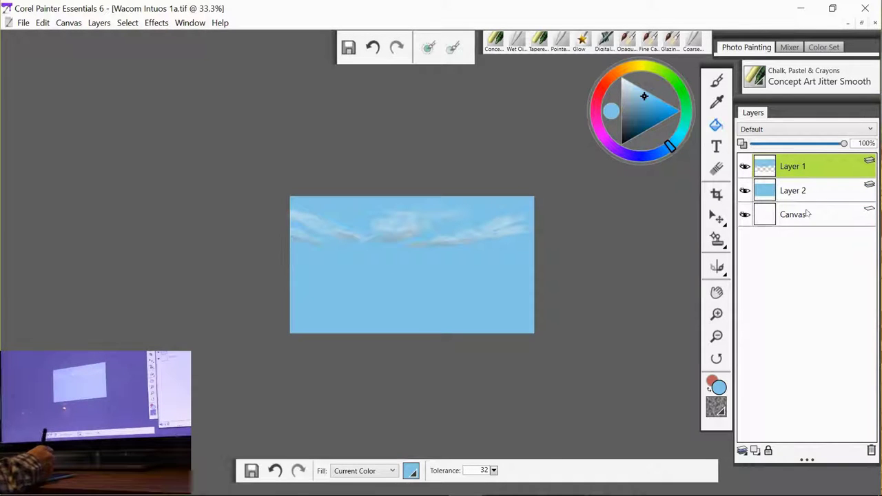
click(742, 450)
click(650, 456)
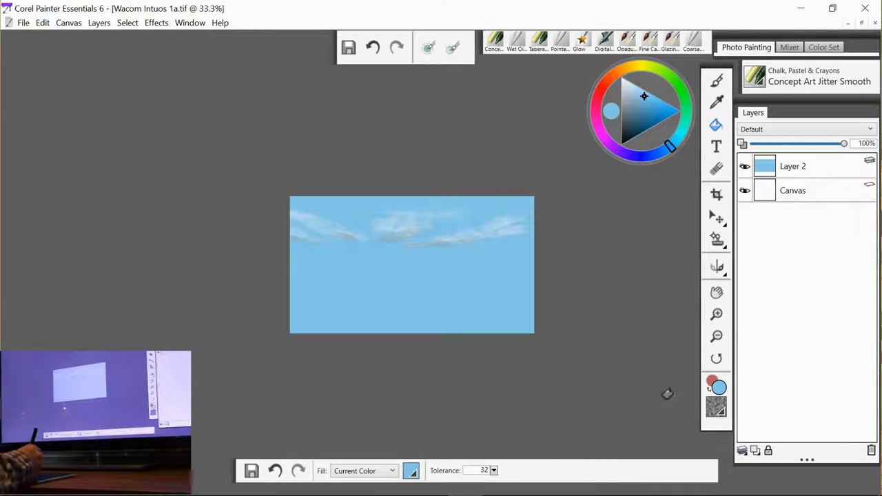
click(718, 219)
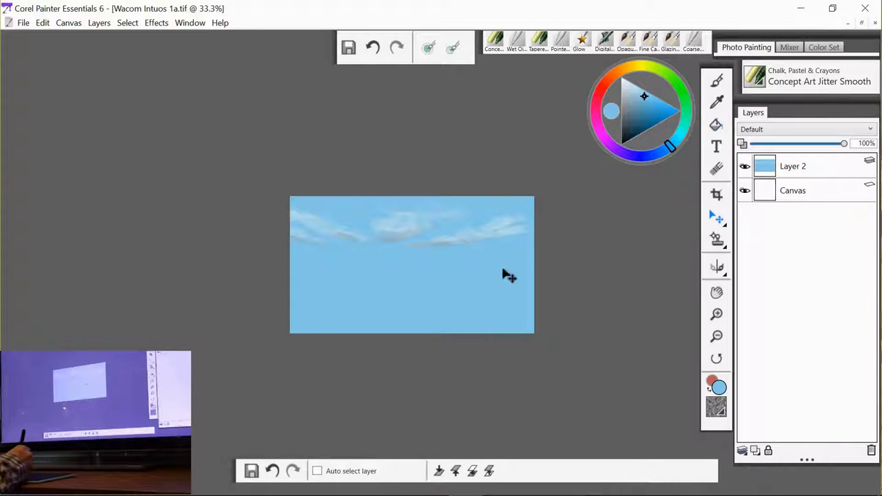
mouse_move(427, 260)
mouse_down()
mouse_move(445, 249)
mouse_move(433, 251)
mouse_up()
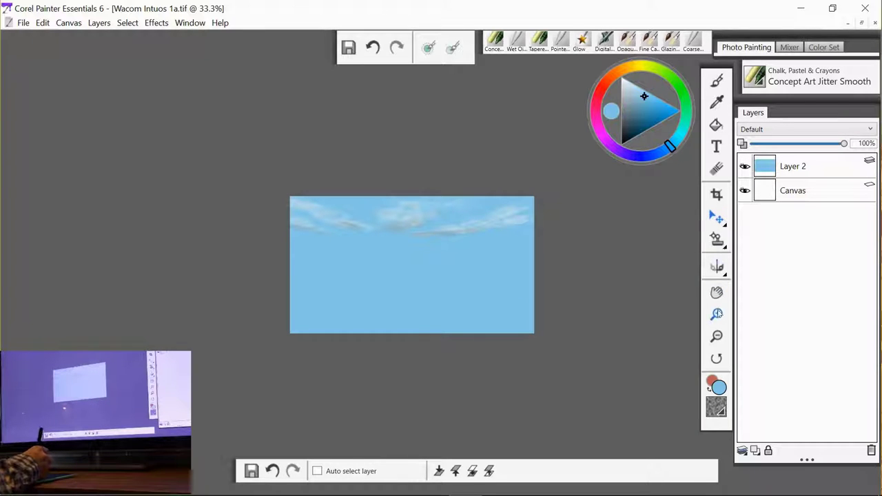
Zoom in to 75% and return to the Brush tool
click(717, 314)
click(716, 314)
click(717, 313)
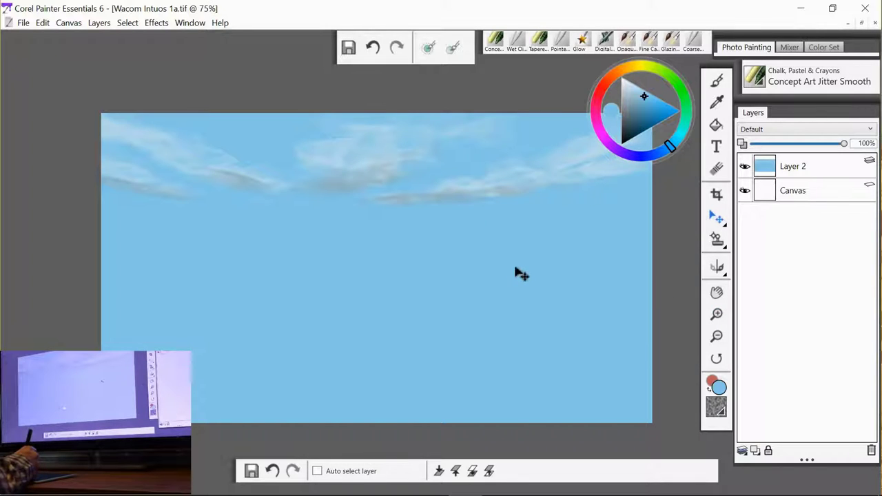
click(717, 80)
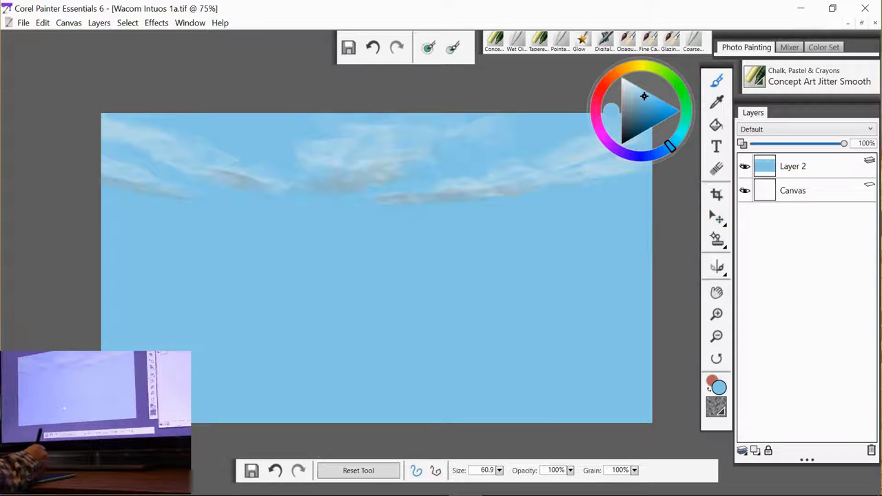
Duplicate Layer 2 via its right-click menu and pick a muted grey colour
right_click(819, 166)
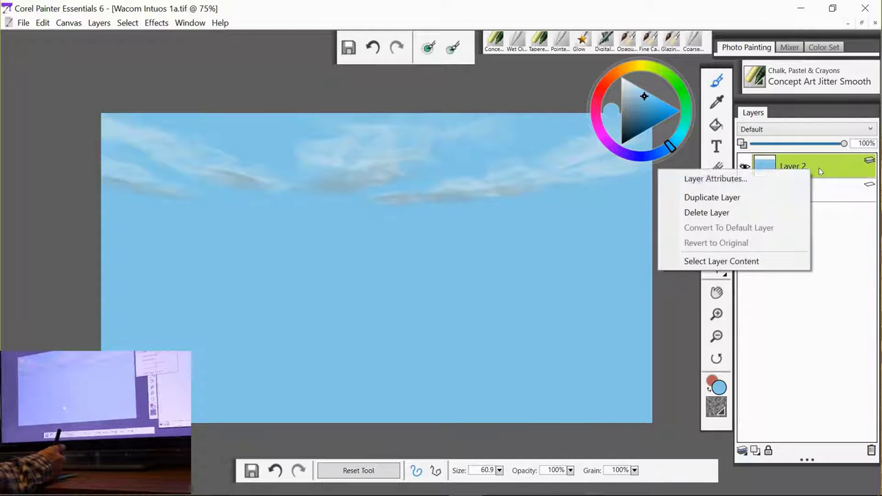
click(769, 200)
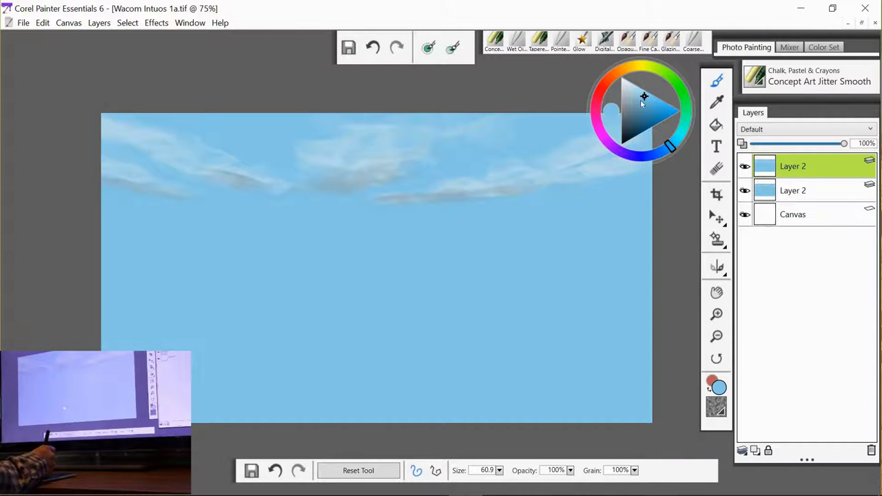
drag(640, 100, 627, 103)
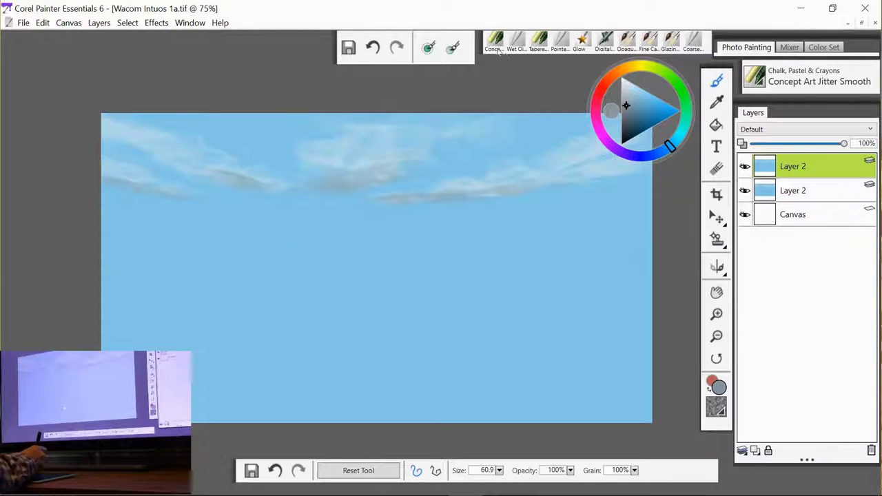
At brush size 116.6, paint grey mountain masses from the left edge across to the right side
mouse_move(327, 238)
mouse_down()
mouse_move(365, 222)
mouse_move(272, 228)
mouse_move(252, 253)
mouse_move(325, 211)
mouse_move(362, 220)
mouse_move(372, 234)
mouse_up()
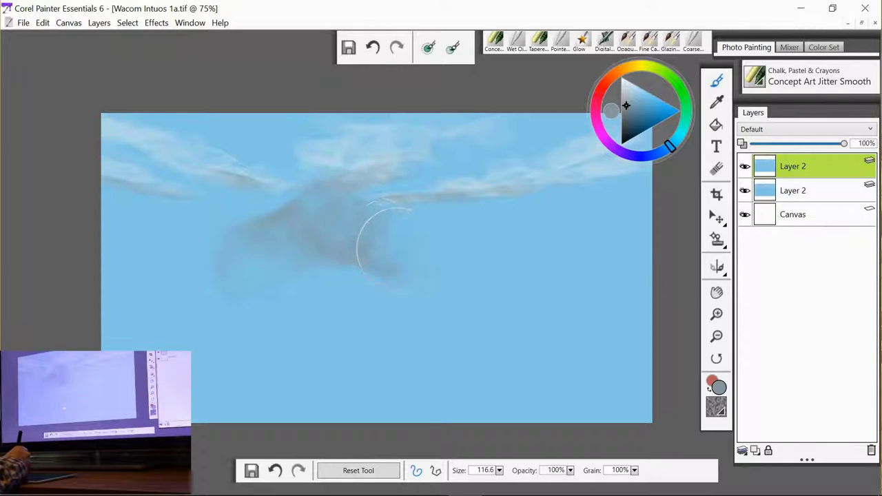
drag(390, 243, 399, 244)
mouse_move(350, 259)
mouse_down()
mouse_move(317, 275)
mouse_move(262, 272)
mouse_up()
drag(174, 281, 181, 280)
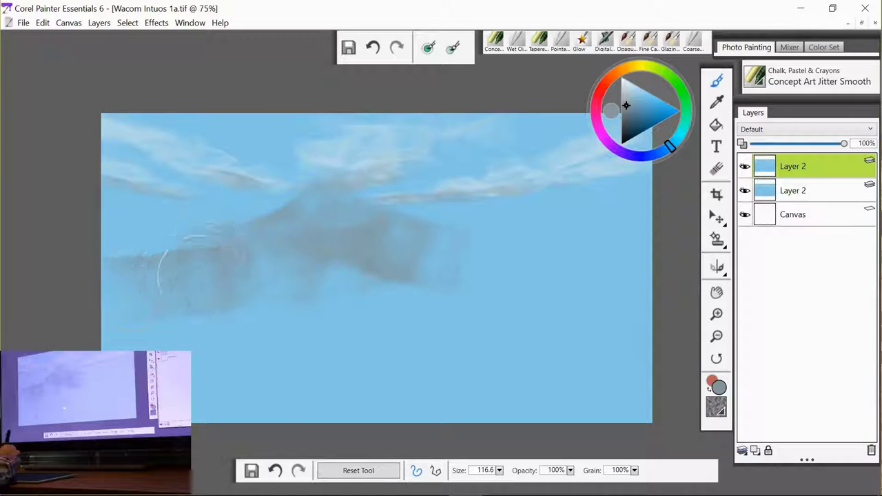
mouse_move(272, 258)
mouse_down()
mouse_move(262, 246)
mouse_move(289, 258)
mouse_up()
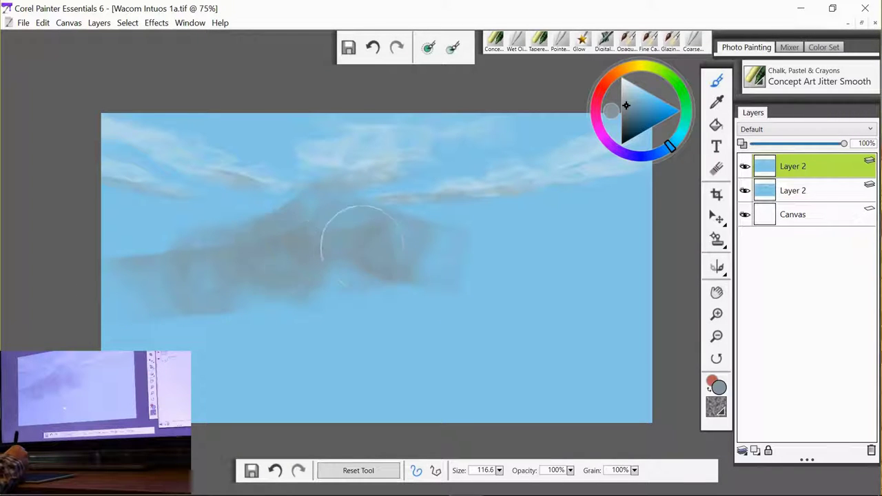
mouse_move(364, 243)
mouse_down()
mouse_move(495, 263)
mouse_move(493, 280)
mouse_move(553, 254)
mouse_move(578, 254)
mouse_move(579, 241)
mouse_move(631, 251)
mouse_move(631, 267)
mouse_move(560, 303)
mouse_move(377, 337)
mouse_move(410, 360)
mouse_move(512, 366)
mouse_move(615, 354)
mouse_move(636, 332)
mouse_move(517, 366)
mouse_move(615, 405)
mouse_move(459, 396)
mouse_move(252, 402)
mouse_move(288, 335)
mouse_move(68, 374)
mouse_move(89, 393)
mouse_move(188, 393)
mouse_move(150, 334)
mouse_move(364, 342)
mouse_move(400, 362)
mouse_move(378, 305)
mouse_move(369, 319)
mouse_move(351, 308)
mouse_move(260, 307)
mouse_move(265, 330)
mouse_move(181, 311)
mouse_move(286, 342)
mouse_move(424, 298)
mouse_move(442, 309)
mouse_move(240, 338)
mouse_move(104, 330)
mouse_move(81, 241)
mouse_move(148, 325)
mouse_move(270, 335)
mouse_move(581, 215)
mouse_up()
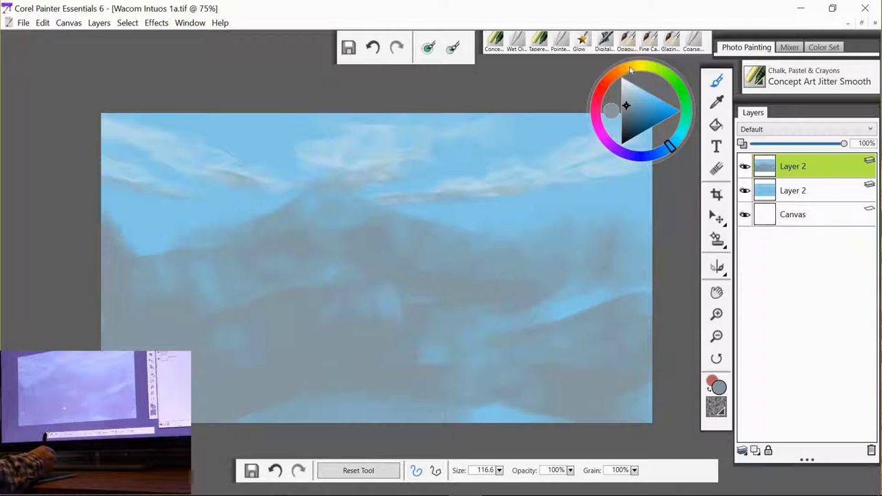
Switch to an orange-brown tone and shade the left and right slopes and lower middle mountains
click(629, 69)
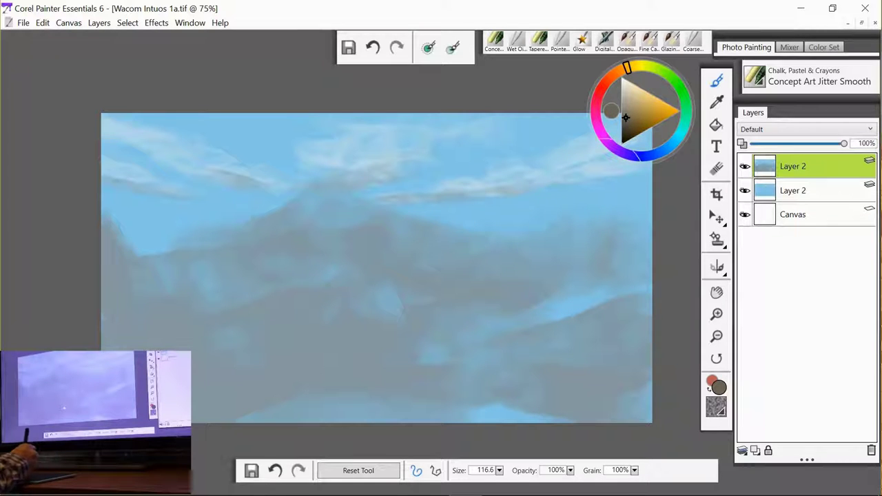
mouse_move(482, 322)
mouse_down()
mouse_move(414, 314)
mouse_move(373, 332)
mouse_move(405, 331)
mouse_move(349, 342)
mouse_move(380, 324)
mouse_move(445, 315)
mouse_move(450, 308)
mouse_move(411, 309)
mouse_move(439, 295)
mouse_move(512, 288)
mouse_move(535, 301)
mouse_move(578, 291)
mouse_move(585, 261)
mouse_move(602, 281)
mouse_move(601, 250)
mouse_move(570, 264)
mouse_move(608, 228)
mouse_move(651, 224)
mouse_move(649, 273)
mouse_move(615, 311)
mouse_move(526, 279)
mouse_move(524, 311)
mouse_move(542, 333)
mouse_move(502, 345)
mouse_move(491, 363)
mouse_move(456, 352)
mouse_move(505, 365)
mouse_move(583, 365)
mouse_move(617, 324)
mouse_move(656, 331)
mouse_move(626, 374)
mouse_move(508, 409)
mouse_move(438, 411)
mouse_move(623, 399)
mouse_move(633, 375)
mouse_move(611, 374)
mouse_up()
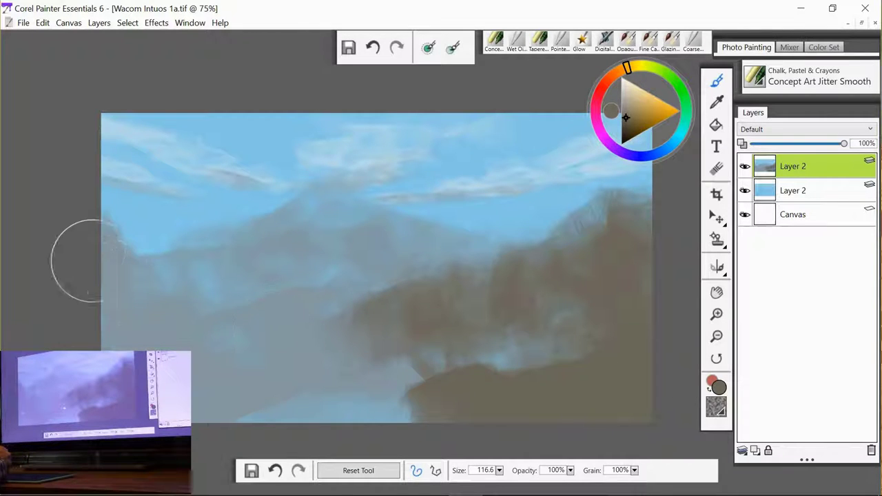
mouse_move(79, 252)
mouse_down()
mouse_move(66, 203)
mouse_move(79, 234)
mouse_move(126, 282)
mouse_move(68, 200)
mouse_move(147, 319)
mouse_move(145, 335)
mouse_move(123, 305)
mouse_move(157, 337)
mouse_move(144, 315)
mouse_move(129, 317)
mouse_move(172, 349)
mouse_move(209, 430)
mouse_move(165, 336)
mouse_move(137, 321)
mouse_up()
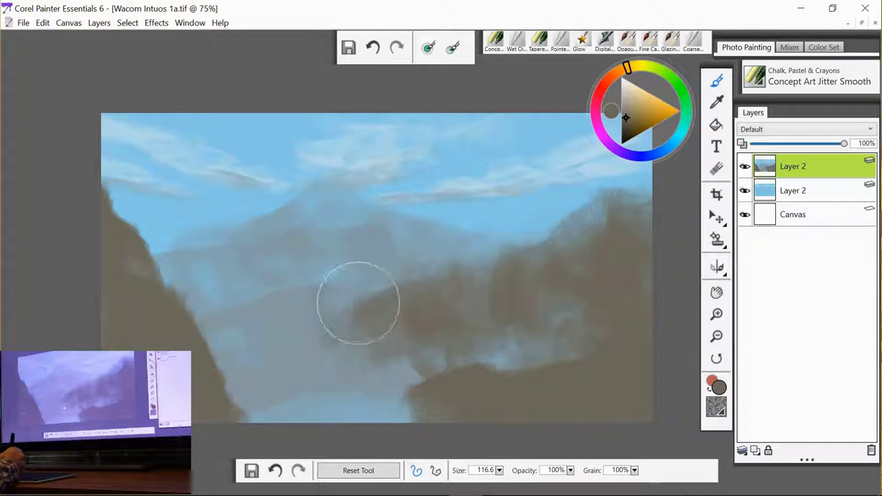
mouse_move(365, 302)
mouse_down()
mouse_move(420, 295)
mouse_move(297, 338)
mouse_move(434, 361)
mouse_move(337, 404)
mouse_move(281, 390)
mouse_move(380, 380)
mouse_move(236, 334)
mouse_move(371, 314)
mouse_move(355, 309)
mouse_move(416, 362)
mouse_move(542, 363)
mouse_move(556, 317)
mouse_move(634, 258)
mouse_move(641, 227)
mouse_up()
With a darker brown, deepen the central mountains, left cliff, middle ground and lower-right cliff
click(628, 120)
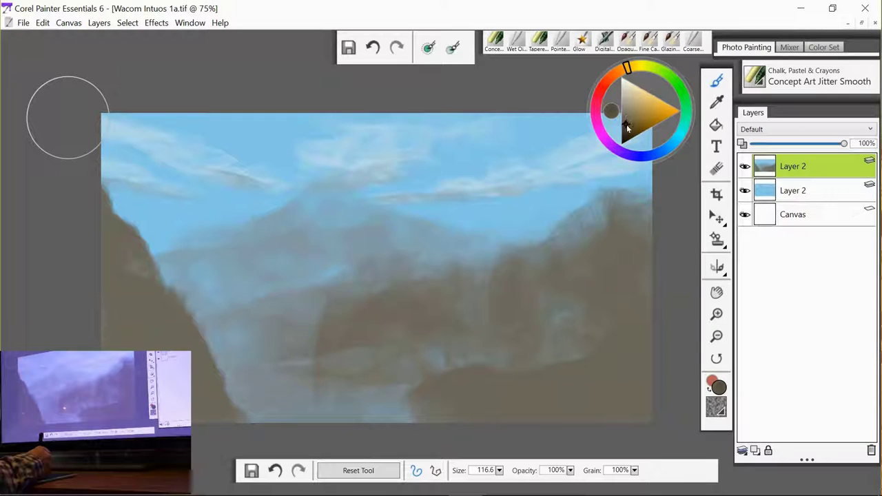
drag(628, 129, 627, 132)
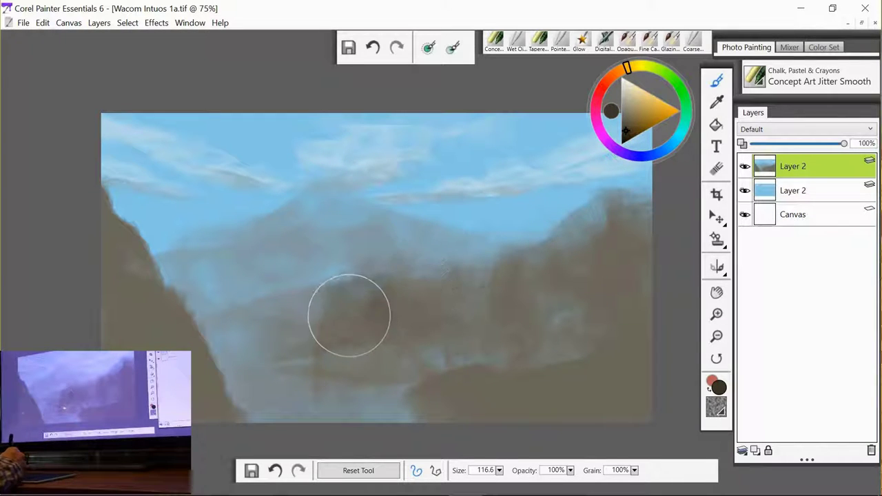
mouse_move(348, 315)
mouse_down()
mouse_move(394, 335)
mouse_move(549, 311)
mouse_move(563, 270)
mouse_move(621, 258)
mouse_move(613, 359)
mouse_move(526, 384)
mouse_move(547, 366)
mouse_move(588, 364)
mouse_move(642, 319)
mouse_move(614, 388)
mouse_move(627, 410)
mouse_move(413, 386)
mouse_move(501, 378)
mouse_move(435, 388)
mouse_up()
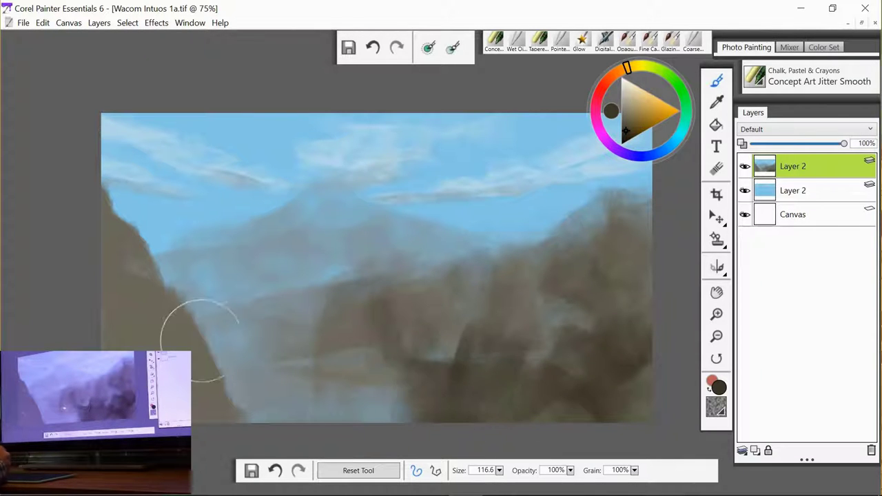
mouse_move(168, 336)
mouse_down()
mouse_move(92, 250)
mouse_move(183, 374)
mouse_move(206, 387)
mouse_move(206, 370)
mouse_move(166, 345)
mouse_up()
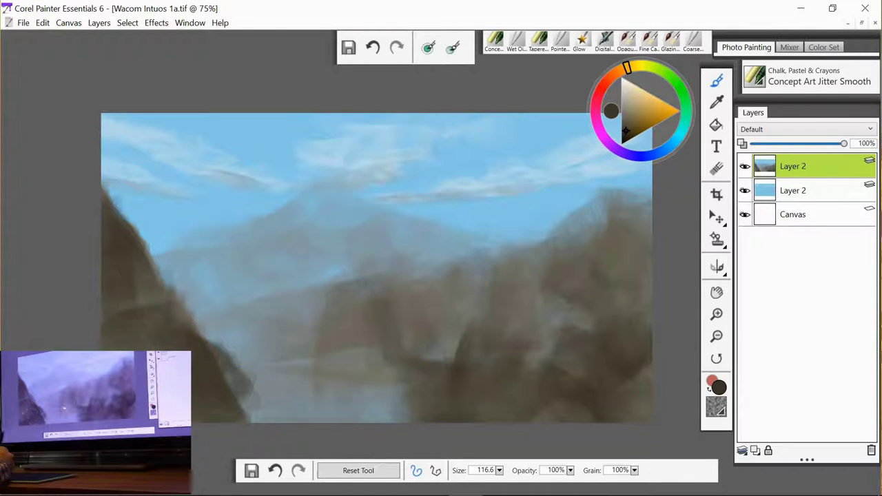
mouse_move(506, 325)
mouse_down()
mouse_move(462, 312)
mouse_move(456, 371)
mouse_move(436, 361)
mouse_move(462, 382)
mouse_move(569, 319)
mouse_move(584, 331)
mouse_move(524, 291)
mouse_move(536, 278)
mouse_move(530, 272)
mouse_move(548, 268)
mouse_move(420, 321)
mouse_move(476, 315)
mouse_move(407, 325)
mouse_move(233, 318)
mouse_move(277, 323)
mouse_move(191, 334)
mouse_move(266, 357)
mouse_move(321, 350)
mouse_move(322, 317)
mouse_move(255, 375)
mouse_move(396, 376)
mouse_move(431, 391)
mouse_move(271, 426)
mouse_move(418, 437)
mouse_move(504, 395)
mouse_move(533, 345)
mouse_move(547, 344)
mouse_move(606, 295)
mouse_up()
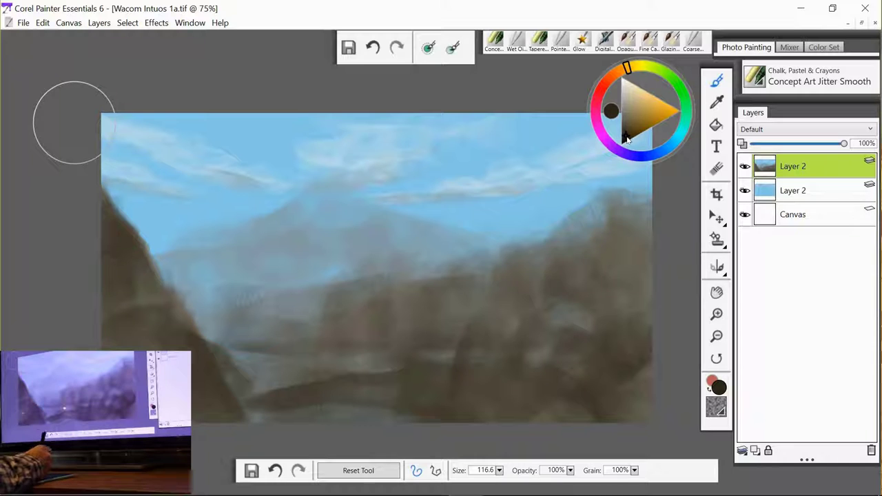
mouse_move(512, 404)
mouse_down()
mouse_move(537, 396)
mouse_move(571, 366)
mouse_move(559, 393)
mouse_move(533, 403)
mouse_move(570, 387)
mouse_move(634, 337)
mouse_move(646, 309)
mouse_move(643, 376)
mouse_up()
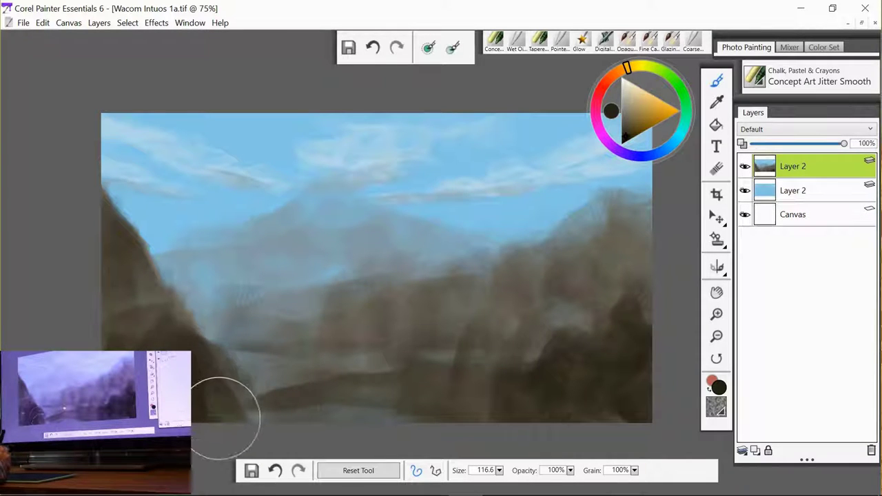
drag(137, 312, 94, 237)
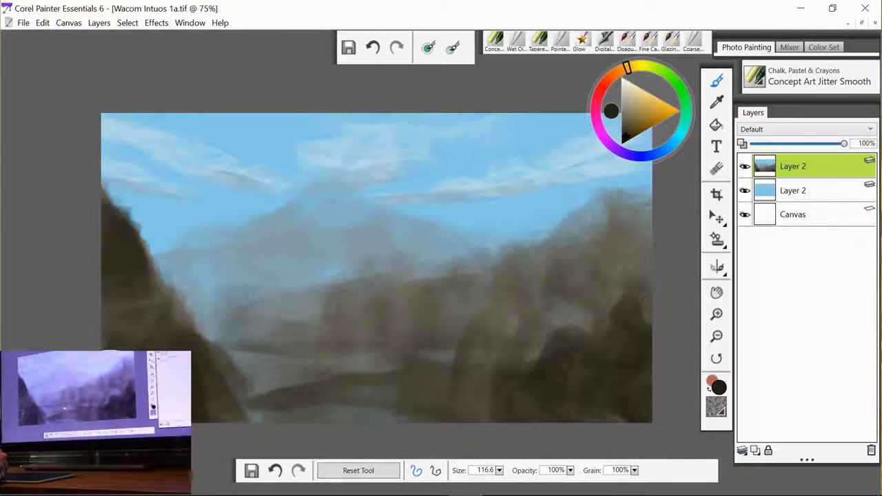
Zoom to about 86.3% and select the Blenders Pointed Stump brush at about 65 size
click(718, 314)
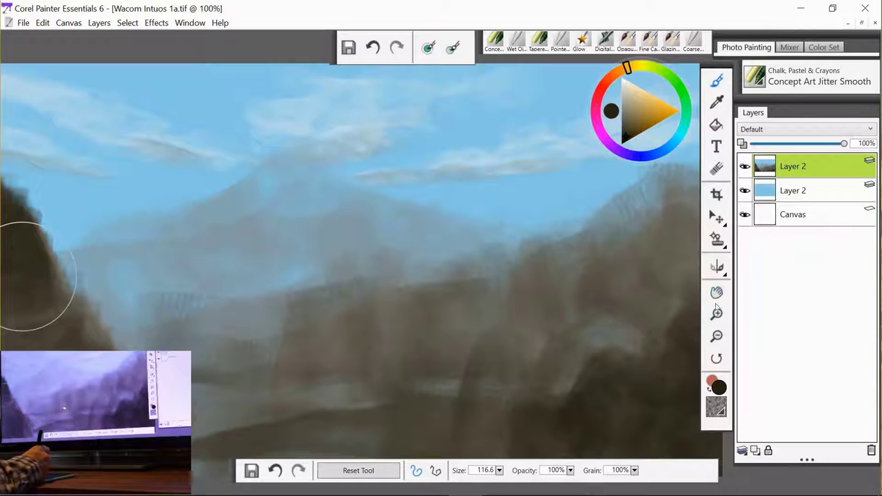
click(716, 294)
drag(387, 471, 396, 469)
click(717, 80)
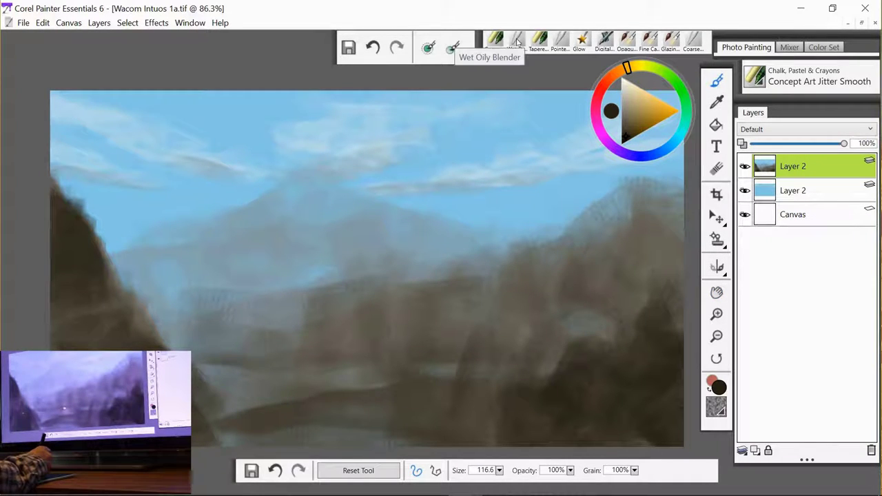
click(560, 41)
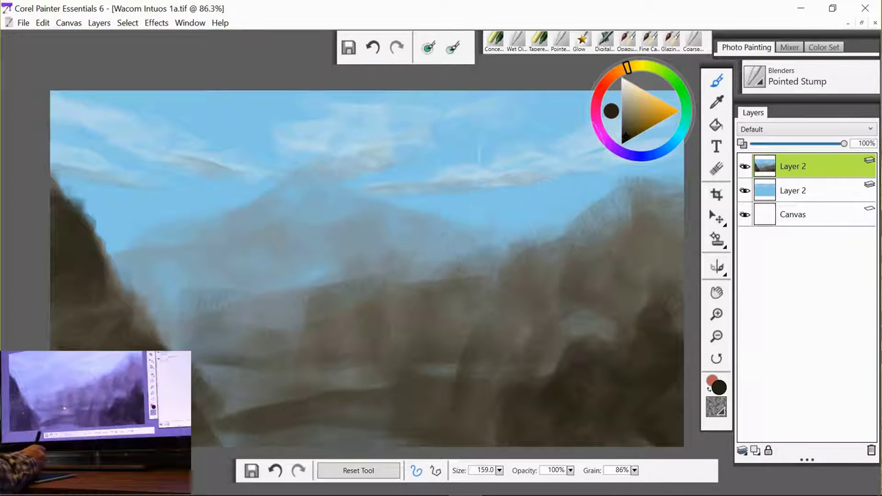
drag(415, 239, 443, 239)
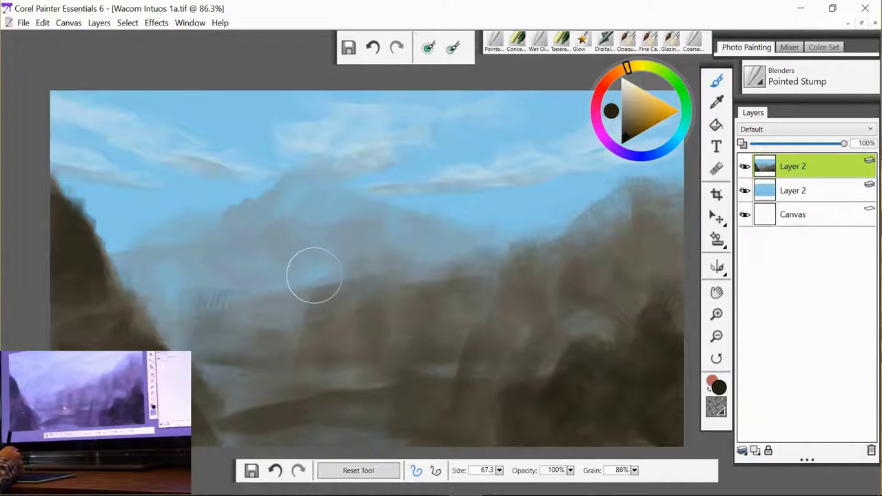
Blend and smooth the paint across the central mountain and its slope
drag(315, 275, 239, 269)
mouse_move(204, 300)
mouse_down()
mouse_move(235, 283)
mouse_move(227, 292)
mouse_move(203, 277)
mouse_move(162, 297)
mouse_move(237, 292)
mouse_up()
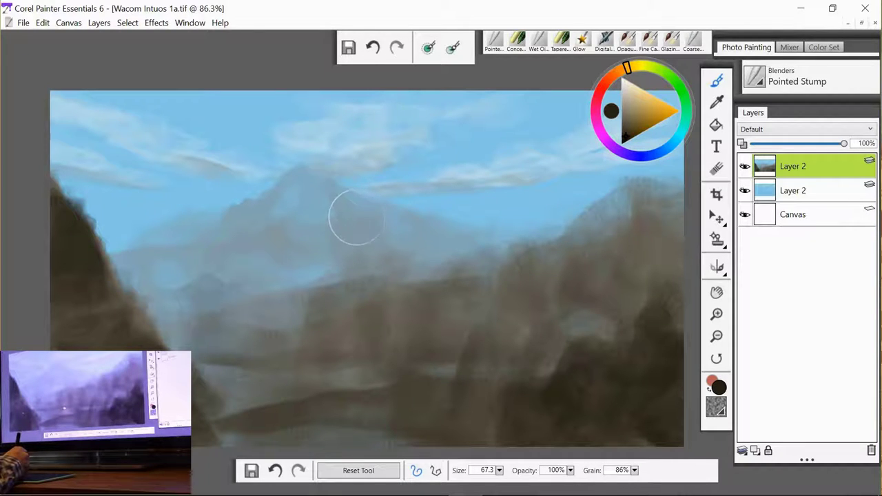
drag(329, 220, 338, 233)
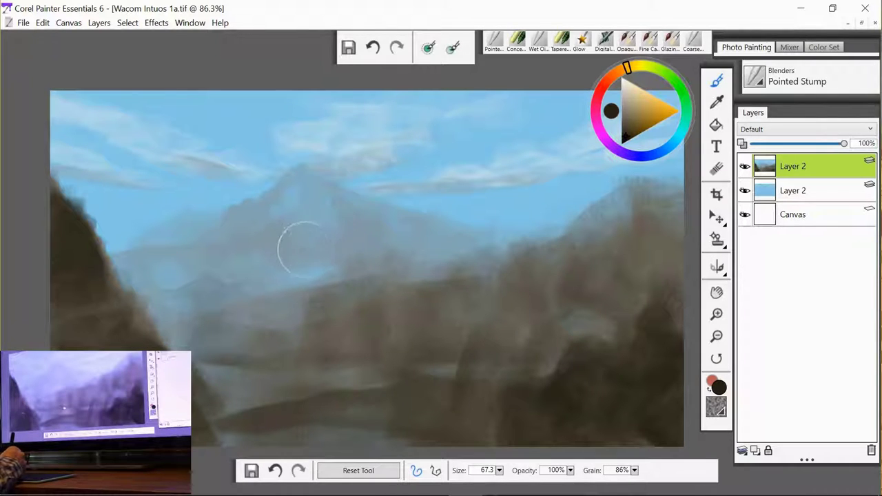
drag(341, 235, 347, 243)
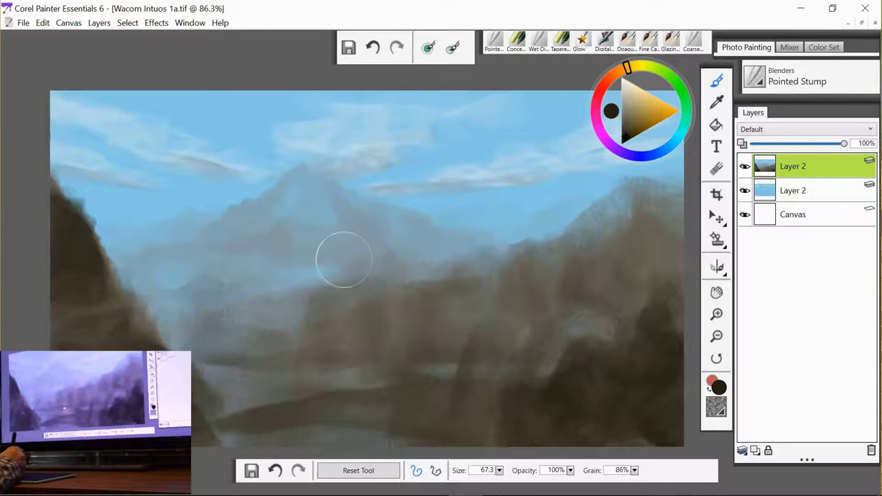
Smear the dark right-side ridges and middle rocks with the Pointed Stump into rounded dark-brown masses
mouse_move(363, 262)
mouse_down()
mouse_move(354, 282)
mouse_move(381, 268)
mouse_move(377, 283)
mouse_move(390, 263)
mouse_move(430, 272)
mouse_move(399, 266)
mouse_move(410, 265)
mouse_move(342, 297)
mouse_move(337, 291)
mouse_move(364, 277)
mouse_move(370, 313)
mouse_move(408, 290)
mouse_move(420, 306)
mouse_move(454, 274)
mouse_move(467, 292)
mouse_move(474, 268)
mouse_move(526, 270)
mouse_move(522, 244)
mouse_move(559, 250)
mouse_move(619, 223)
mouse_move(550, 295)
mouse_move(591, 309)
mouse_move(570, 331)
mouse_move(584, 282)
mouse_move(623, 227)
mouse_move(611, 271)
mouse_move(627, 257)
mouse_up()
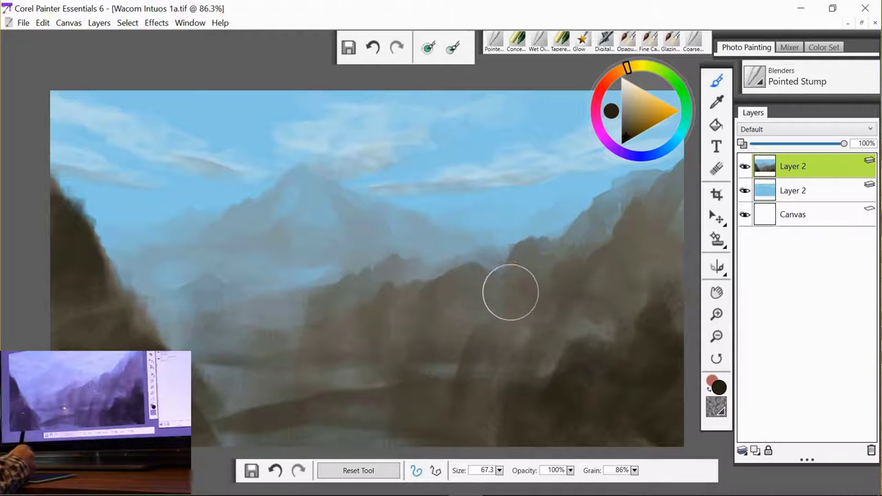
mouse_move(478, 347)
mouse_down()
mouse_move(513, 320)
mouse_move(467, 354)
mouse_move(445, 341)
mouse_move(464, 345)
mouse_move(467, 323)
mouse_move(470, 331)
mouse_move(490, 310)
mouse_move(555, 312)
mouse_move(512, 326)
mouse_move(527, 332)
mouse_move(484, 331)
mouse_move(520, 344)
mouse_move(535, 325)
mouse_move(531, 357)
mouse_move(539, 333)
mouse_move(517, 320)
mouse_move(534, 331)
mouse_move(548, 301)
mouse_move(551, 340)
mouse_move(590, 323)
mouse_move(566, 395)
mouse_move(566, 367)
mouse_move(650, 320)
mouse_move(632, 300)
mouse_move(654, 317)
mouse_move(663, 280)
mouse_move(654, 289)
mouse_move(687, 269)
mouse_move(561, 366)
mouse_move(547, 361)
mouse_move(528, 376)
mouse_move(542, 383)
mouse_move(475, 386)
mouse_move(521, 381)
mouse_move(526, 352)
mouse_move(528, 371)
mouse_move(567, 336)
mouse_move(502, 372)
mouse_move(550, 396)
mouse_move(526, 429)
mouse_up()
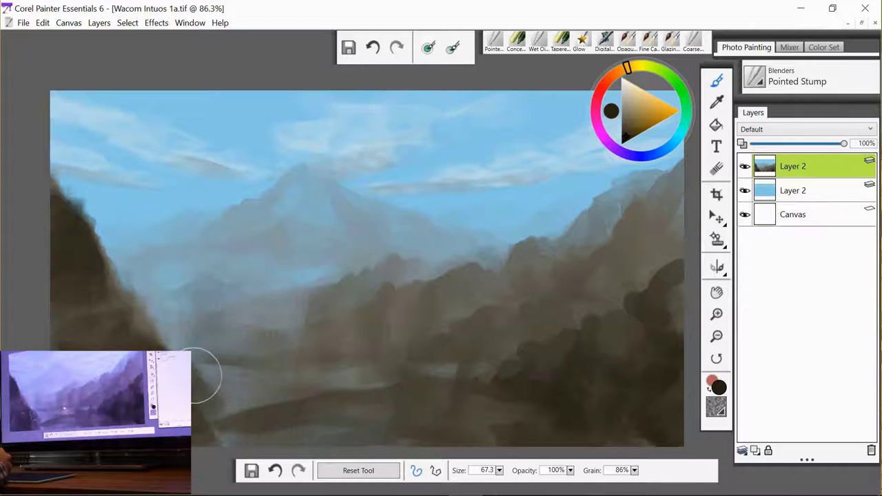
Soften the left cliff's edges and top with the Pointed Stump, and blend the lower ground downward
mouse_move(222, 405)
mouse_down()
mouse_move(181, 394)
mouse_move(223, 443)
mouse_move(172, 407)
mouse_up()
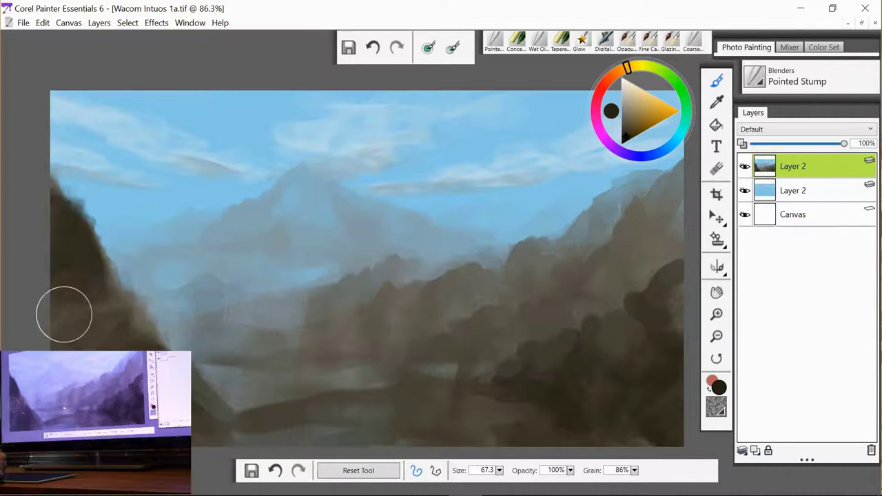
mouse_move(60, 319)
mouse_down()
mouse_move(116, 300)
mouse_move(114, 336)
mouse_move(67, 299)
mouse_up()
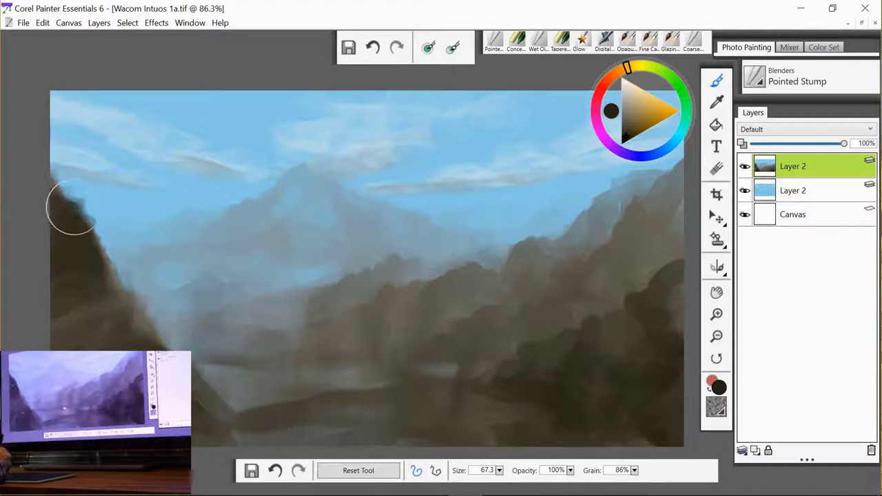
mouse_move(81, 228)
mouse_down()
mouse_move(104, 259)
mouse_move(97, 242)
mouse_move(98, 262)
mouse_move(70, 253)
mouse_up()
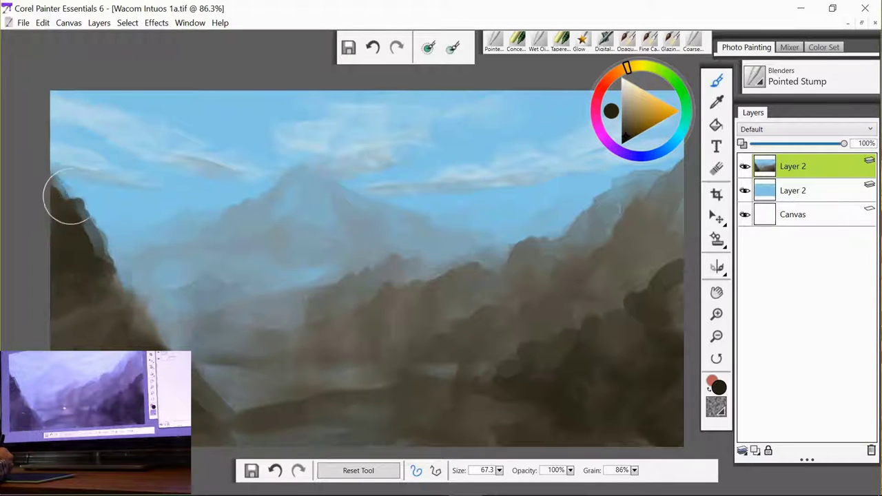
drag(68, 195, 50, 184)
mouse_move(68, 216)
mouse_down()
mouse_move(80, 280)
mouse_move(100, 301)
mouse_move(95, 308)
mouse_move(109, 272)
mouse_move(113, 285)
mouse_move(125, 288)
mouse_move(124, 266)
mouse_move(122, 289)
mouse_move(122, 270)
mouse_move(121, 286)
mouse_move(127, 273)
mouse_move(140, 281)
mouse_move(137, 293)
mouse_move(126, 293)
mouse_move(167, 297)
mouse_move(141, 303)
mouse_move(160, 329)
mouse_move(200, 306)
mouse_move(206, 310)
mouse_move(160, 317)
mouse_move(194, 321)
mouse_up()
mouse_move(278, 265)
mouse_down()
mouse_move(177, 281)
mouse_move(293, 345)
mouse_move(348, 310)
mouse_move(227, 356)
mouse_move(182, 348)
mouse_move(246, 377)
mouse_move(249, 427)
mouse_move(313, 428)
mouse_move(509, 393)
mouse_move(651, 426)
mouse_move(565, 353)
mouse_move(458, 372)
mouse_move(419, 362)
mouse_move(352, 321)
mouse_move(373, 335)
mouse_move(356, 353)
mouse_move(282, 358)
mouse_move(311, 330)
mouse_move(243, 346)
mouse_move(346, 408)
mouse_move(329, 421)
mouse_move(244, 353)
mouse_up()
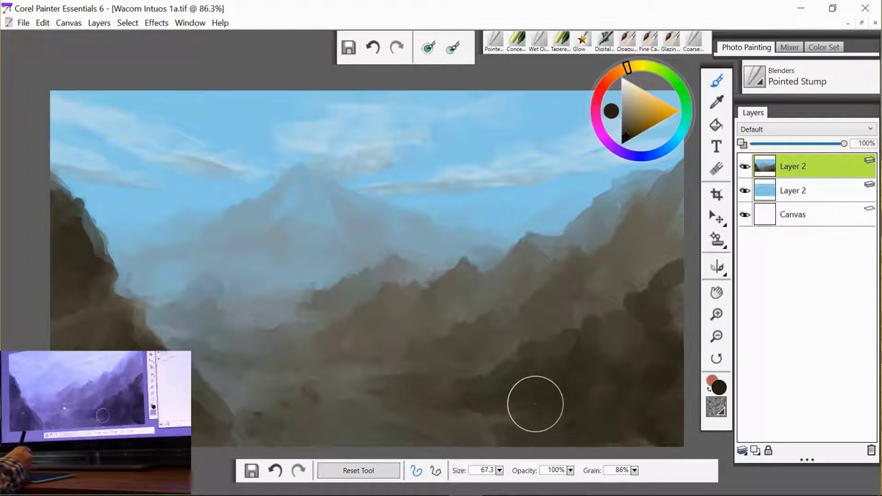
Add a new Layer 3 set to the Shadow Map composite method
click(756, 450)
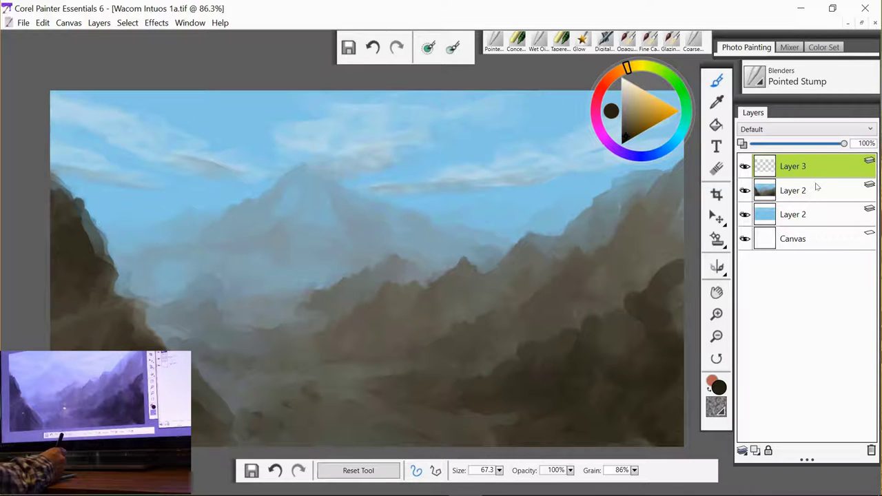
click(810, 133)
click(801, 193)
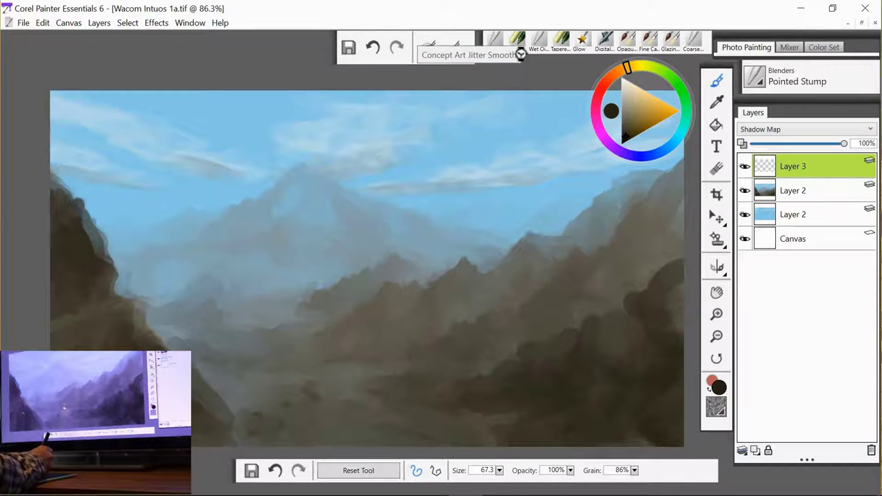
Darken the mid-ground peaks and right-edge ridge with Concept Art Jitter Smooth brush strokes
click(516, 40)
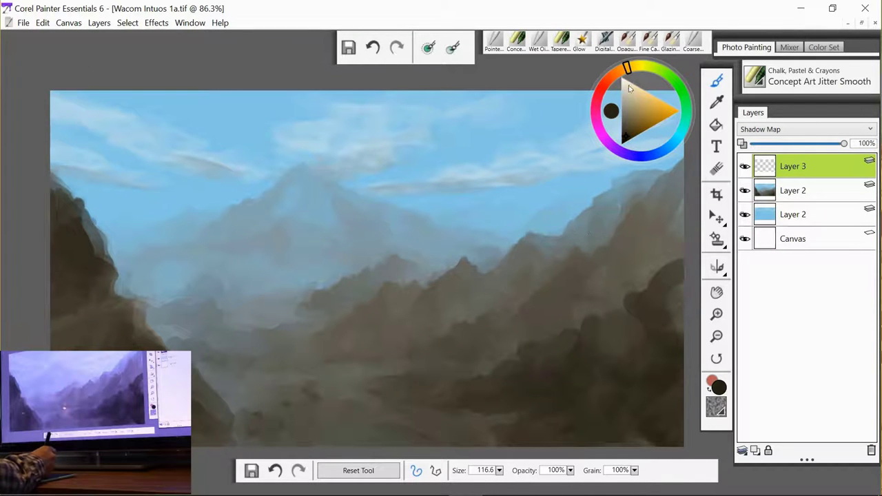
click(673, 143)
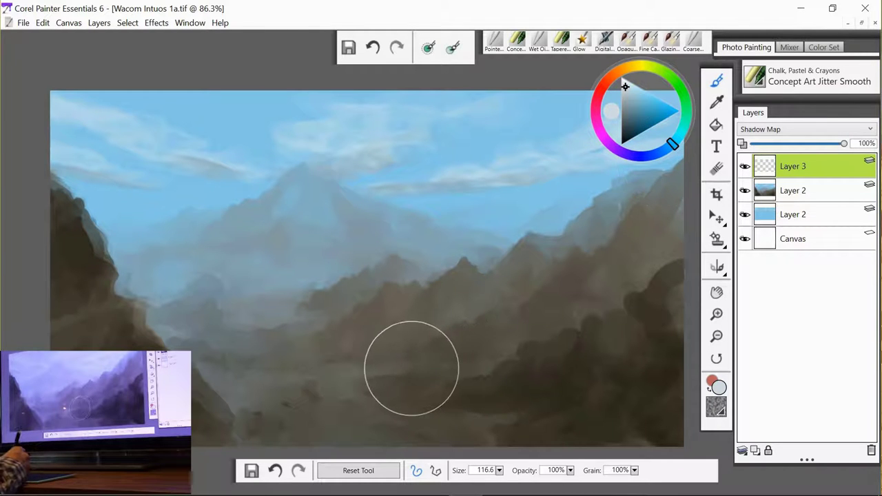
mouse_move(414, 369)
mouse_down()
mouse_move(441, 369)
mouse_move(366, 349)
mouse_move(335, 359)
mouse_move(406, 345)
mouse_move(431, 325)
mouse_move(508, 315)
mouse_move(375, 385)
mouse_move(377, 410)
mouse_move(336, 432)
mouse_move(237, 427)
mouse_move(234, 455)
mouse_up()
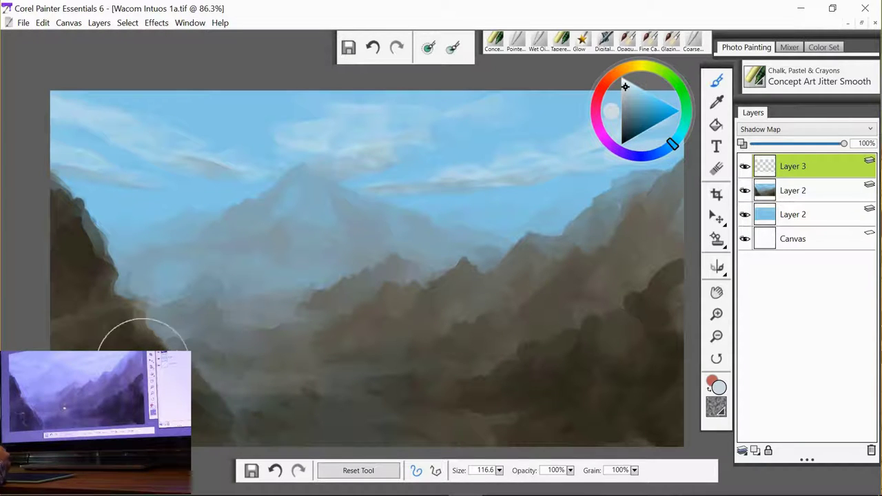
mouse_move(187, 359)
mouse_down()
mouse_move(225, 333)
mouse_move(310, 311)
mouse_move(370, 319)
mouse_move(360, 331)
mouse_move(300, 289)
mouse_move(305, 275)
mouse_move(315, 300)
mouse_move(290, 305)
mouse_move(386, 275)
mouse_move(374, 252)
mouse_move(395, 268)
mouse_move(344, 230)
mouse_move(346, 247)
mouse_move(333, 232)
mouse_move(382, 269)
mouse_move(497, 284)
mouse_move(418, 335)
mouse_move(391, 336)
mouse_move(402, 349)
mouse_move(329, 369)
mouse_move(234, 371)
mouse_move(268, 405)
mouse_move(313, 377)
mouse_move(372, 381)
mouse_move(369, 354)
mouse_move(547, 384)
mouse_move(553, 413)
mouse_move(485, 421)
mouse_move(540, 432)
mouse_move(651, 430)
mouse_move(639, 363)
mouse_move(570, 311)
mouse_move(487, 316)
mouse_move(592, 285)
mouse_move(558, 279)
mouse_move(643, 300)
mouse_move(643, 327)
mouse_move(666, 310)
mouse_move(659, 341)
mouse_move(580, 363)
mouse_move(562, 398)
mouse_move(562, 375)
mouse_move(541, 383)
mouse_move(530, 408)
mouse_move(649, 422)
mouse_move(685, 313)
mouse_move(661, 419)
mouse_up()
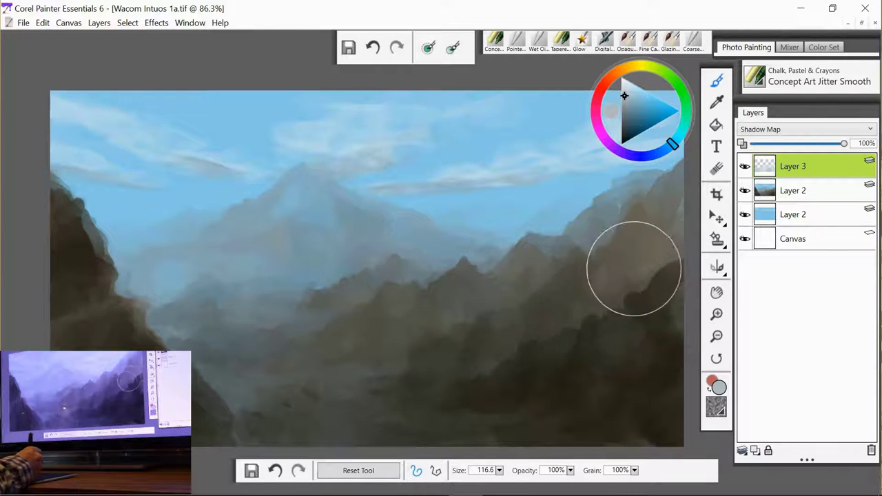
mouse_move(611, 293)
mouse_down()
mouse_move(664, 278)
mouse_move(667, 251)
mouse_move(665, 306)
mouse_up()
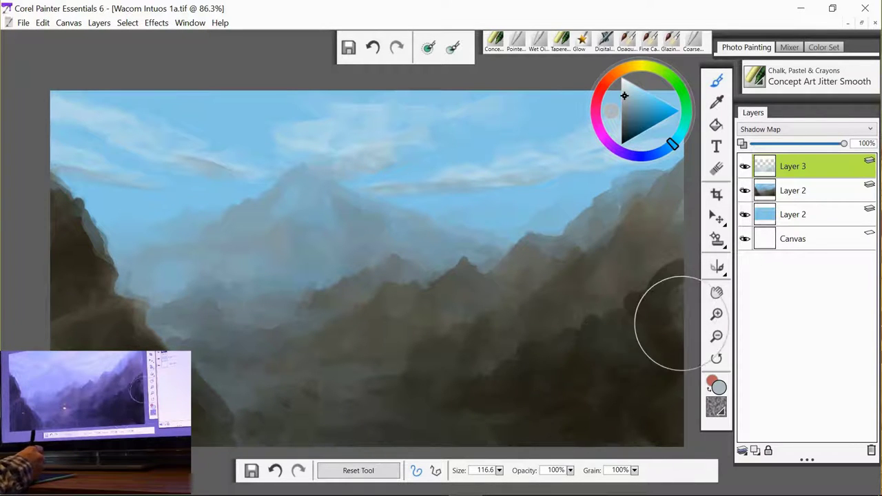
drag(669, 331, 690, 292)
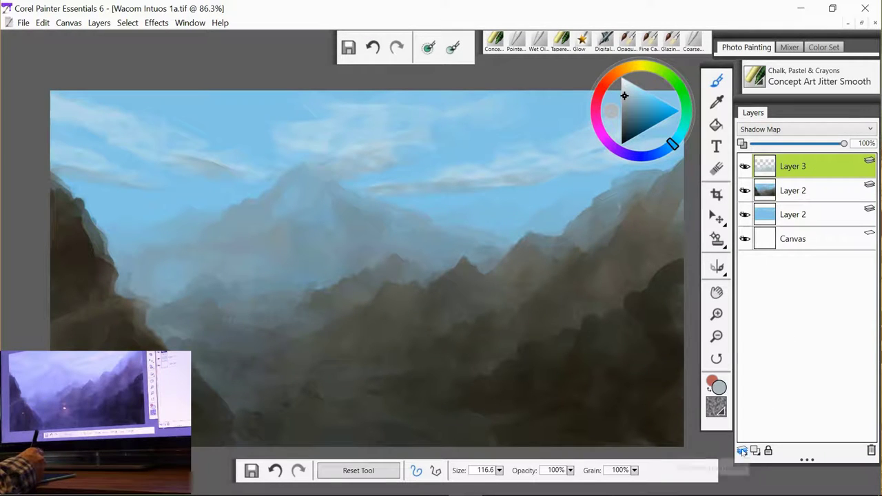
Collapse the shading layer into the one below, then add a new layer above Layer 2
click(742, 451)
click(681, 458)
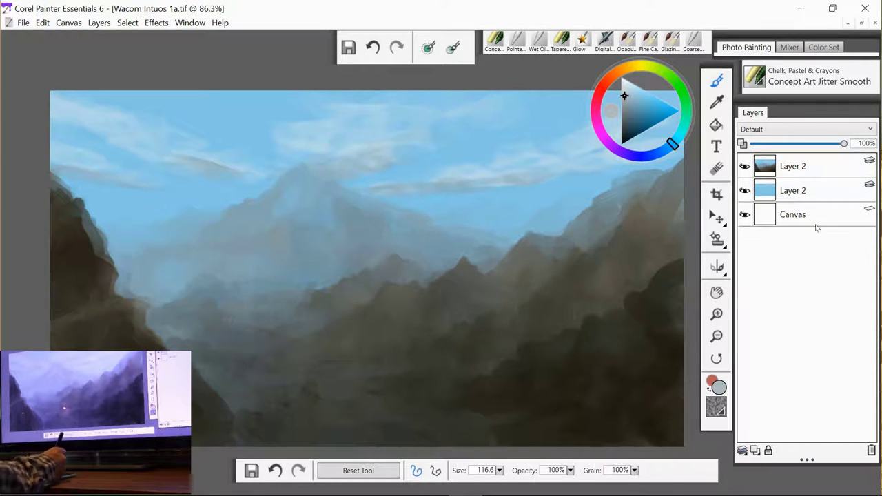
click(815, 172)
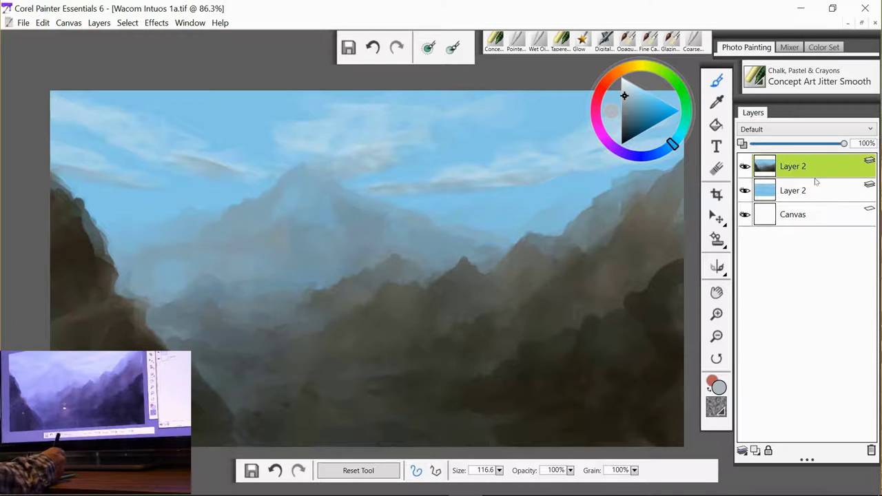
click(756, 450)
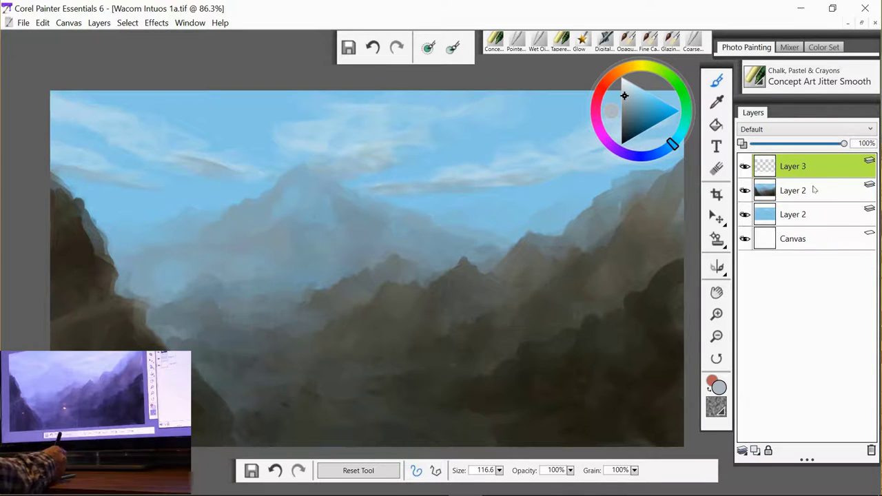
Trace a winding river outline with the Lasso from the valley down to the bottom edge
click(719, 218)
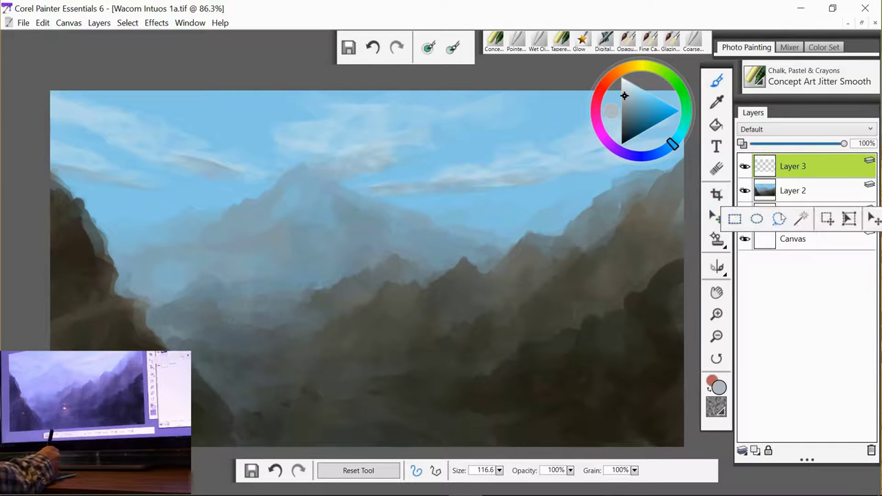
click(778, 218)
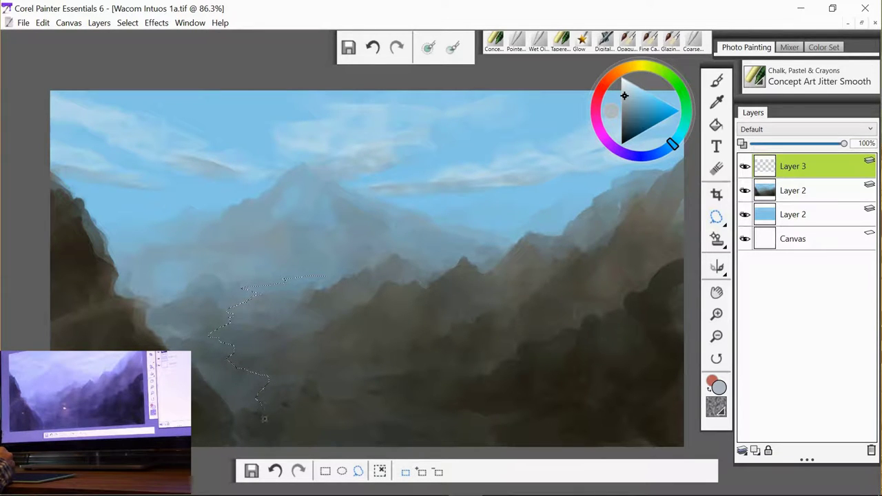
drag(269, 459, 292, 462)
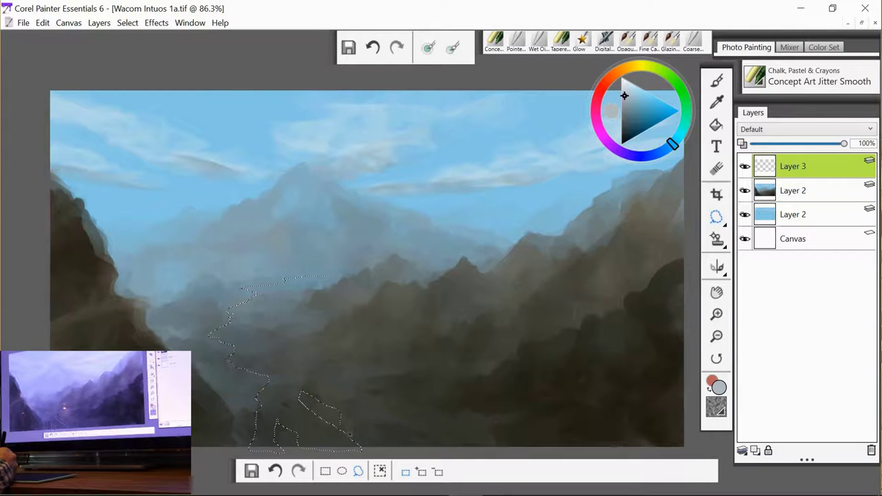
drag(371, 449, 380, 457)
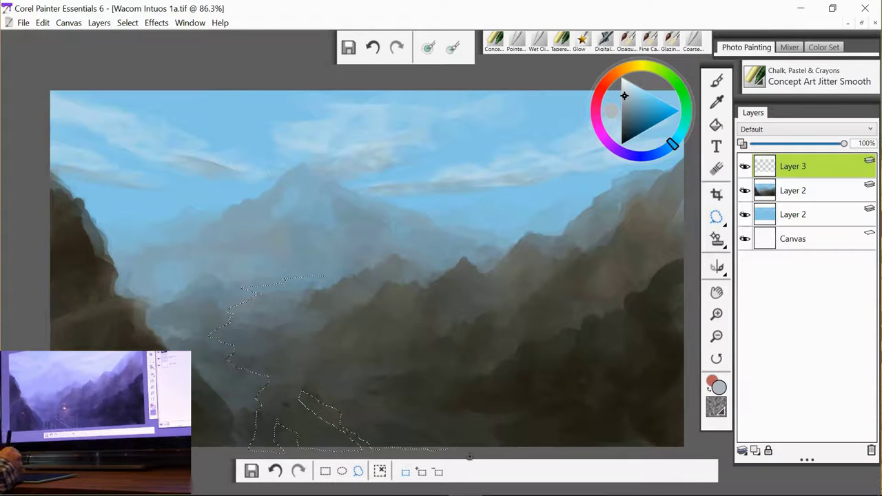
mouse_move(471, 456)
mouse_down()
mouse_move(509, 455)
mouse_move(461, 442)
mouse_up()
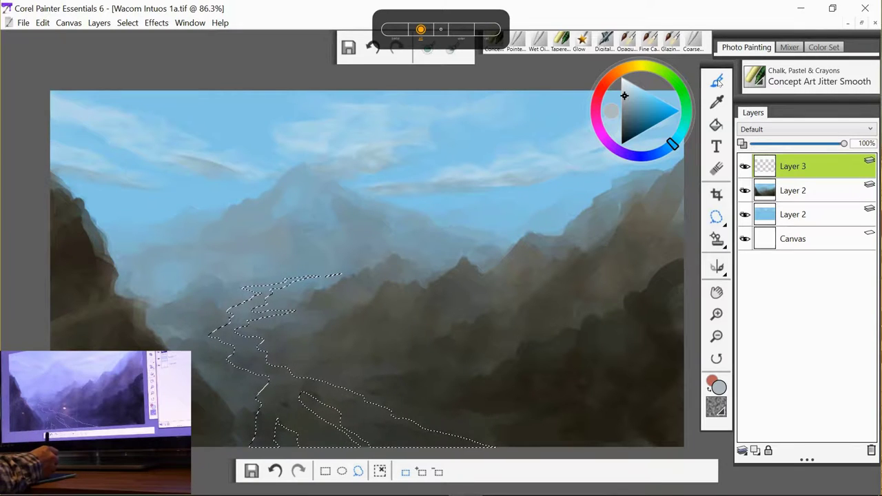
Fill the river selection with light blue using the Paint Bucket, then deselect
key(k)
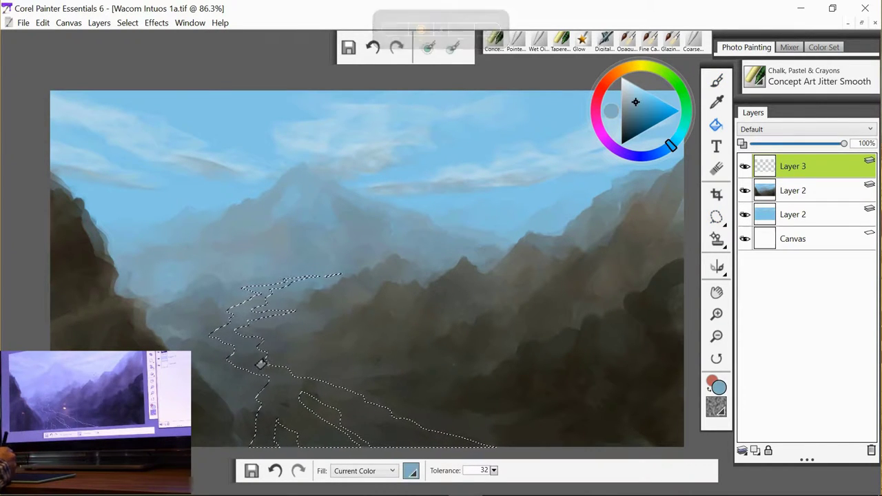
click(259, 361)
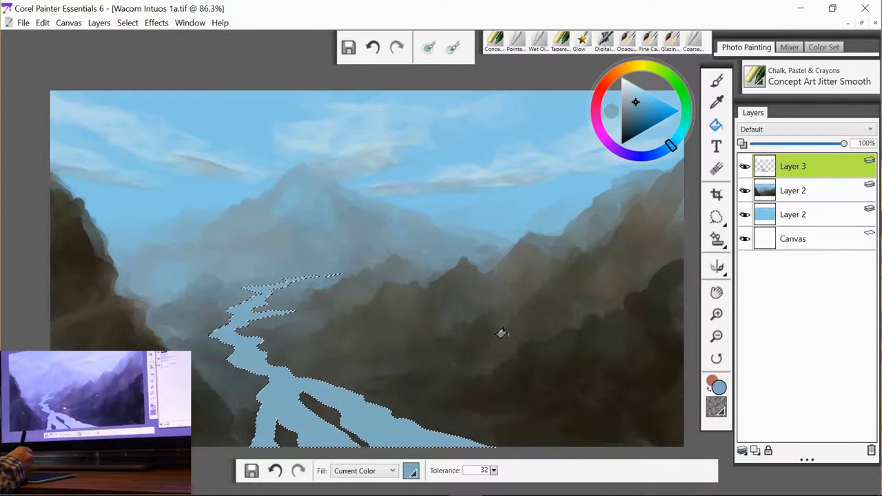
key(ctrl+d)
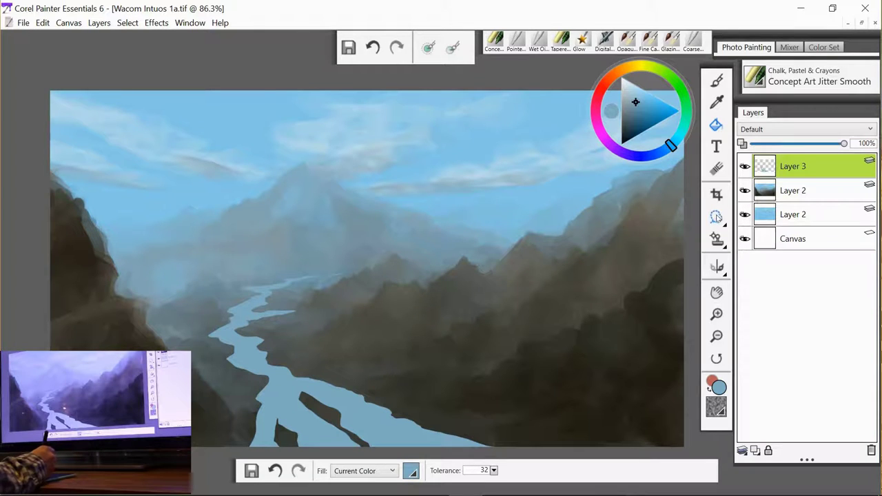
Perspective-distort the river so it narrows into the distance and widens at the bottom, then nudge it
click(716, 219)
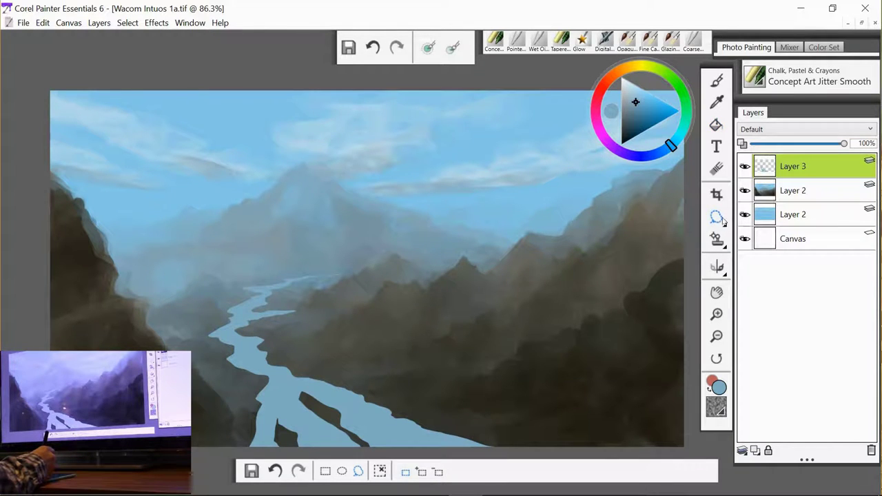
click(720, 219)
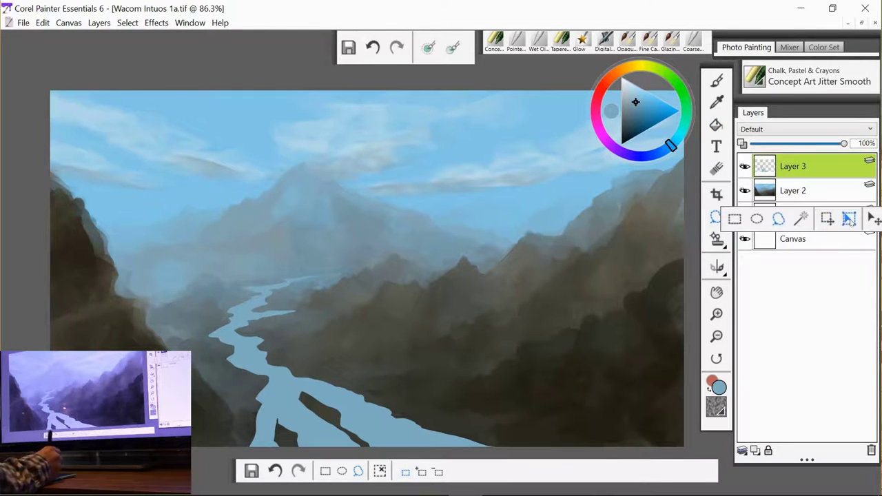
click(851, 219)
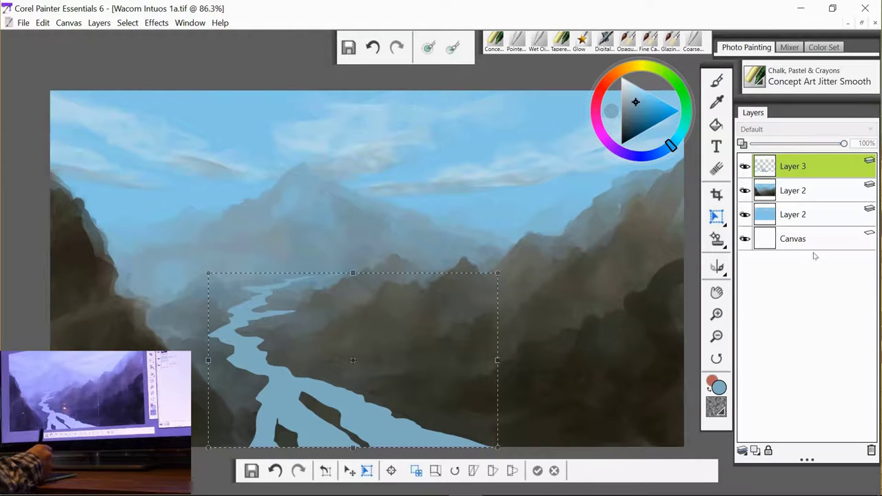
click(511, 471)
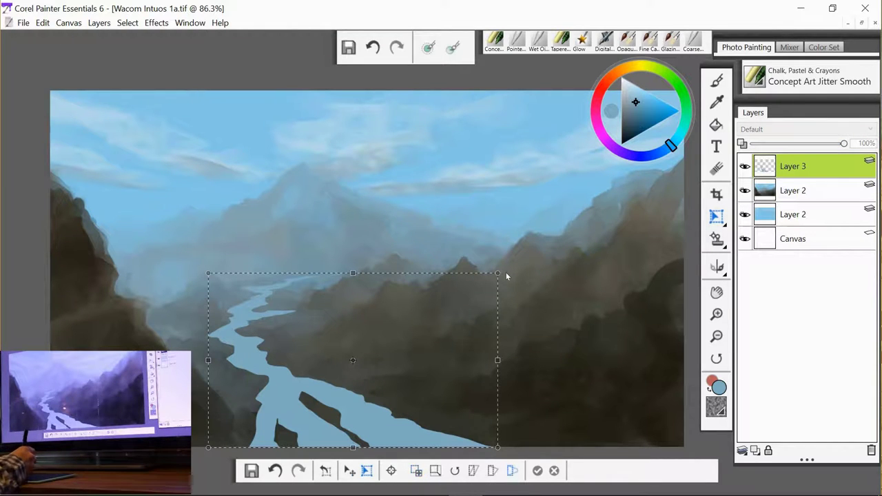
drag(500, 278, 482, 289)
drag(208, 448, 199, 448)
drag(483, 285, 467, 293)
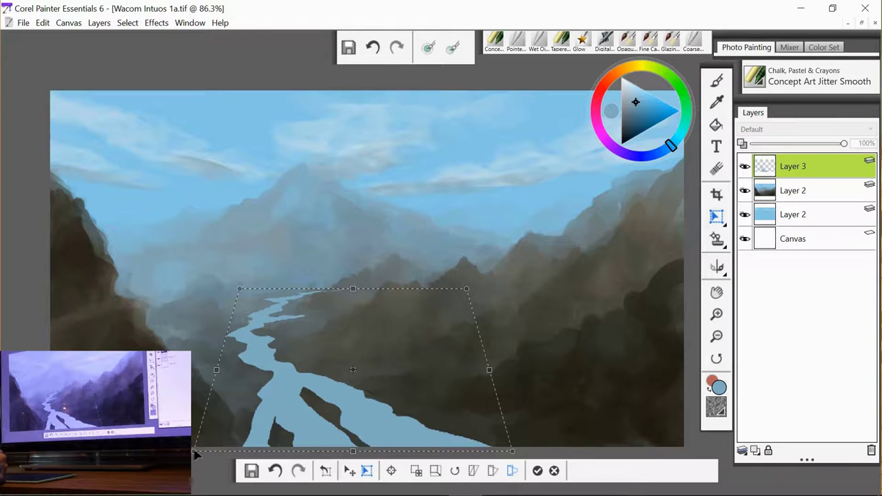
drag(195, 454, 183, 453)
drag(241, 292, 233, 293)
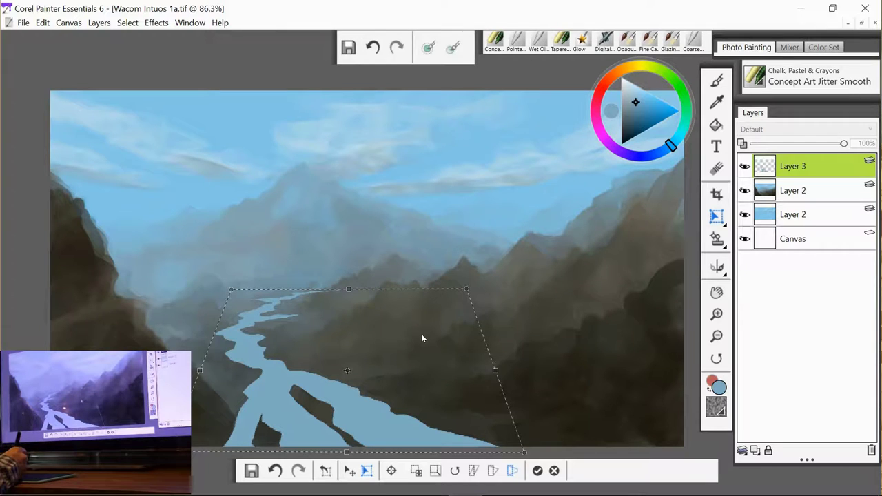
key(Return)
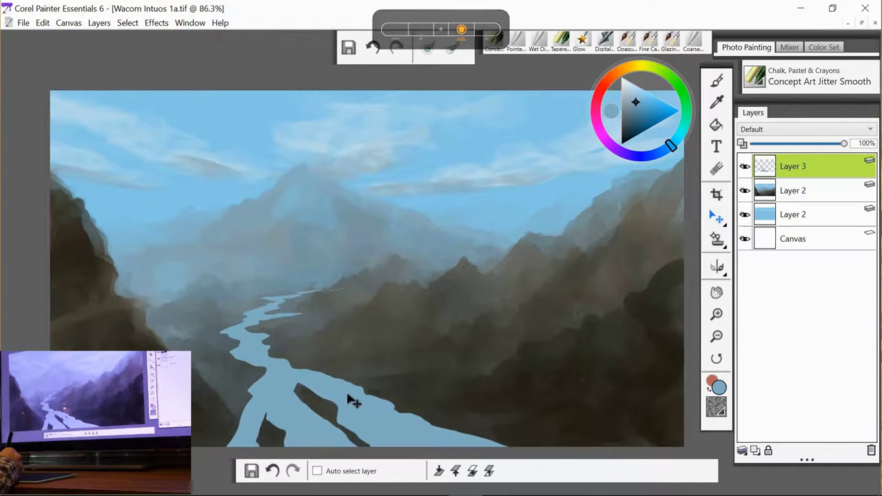
drag(348, 395, 354, 398)
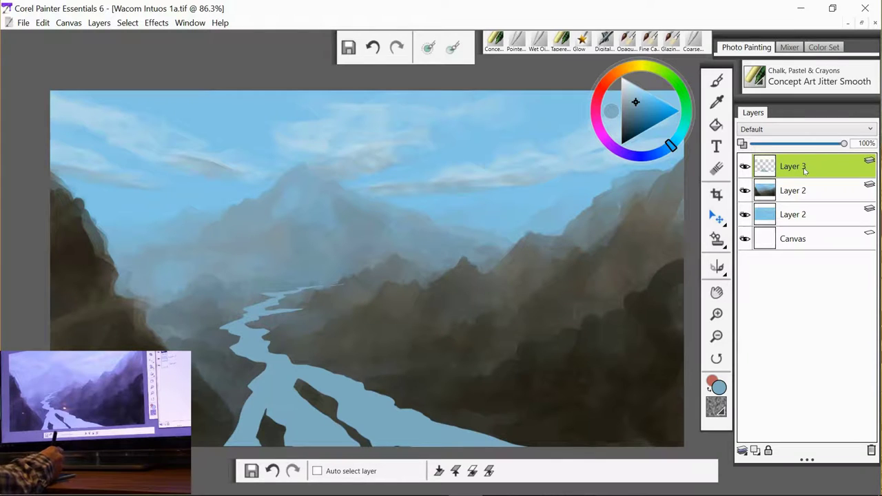
On a new Layer 4, lasso jagged snow patches across the central peak and pick a lighter blue
click(755, 450)
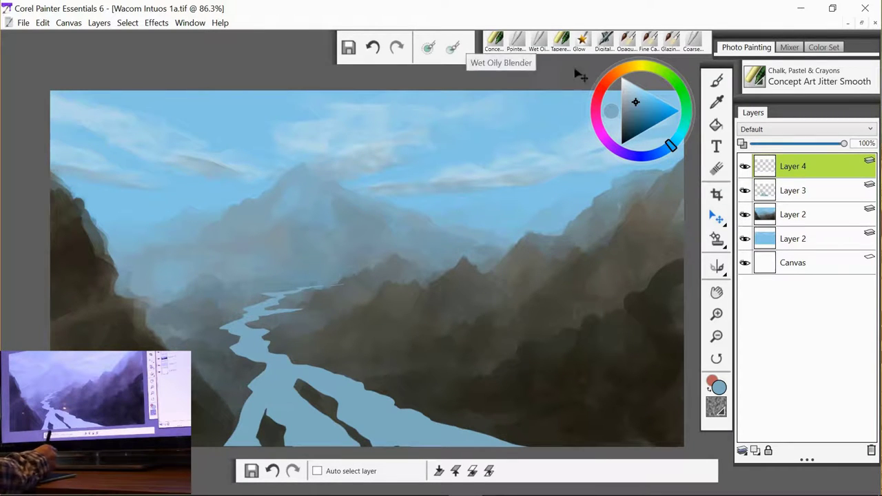
click(717, 81)
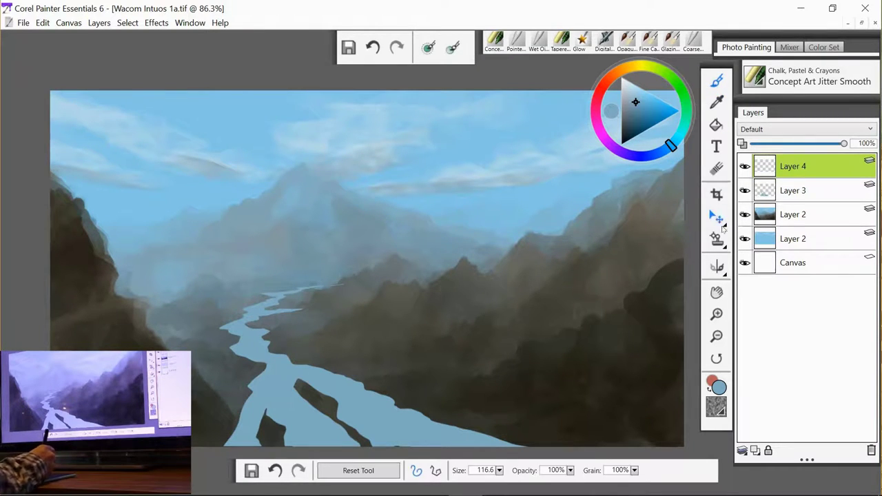
drag(721, 219, 788, 224)
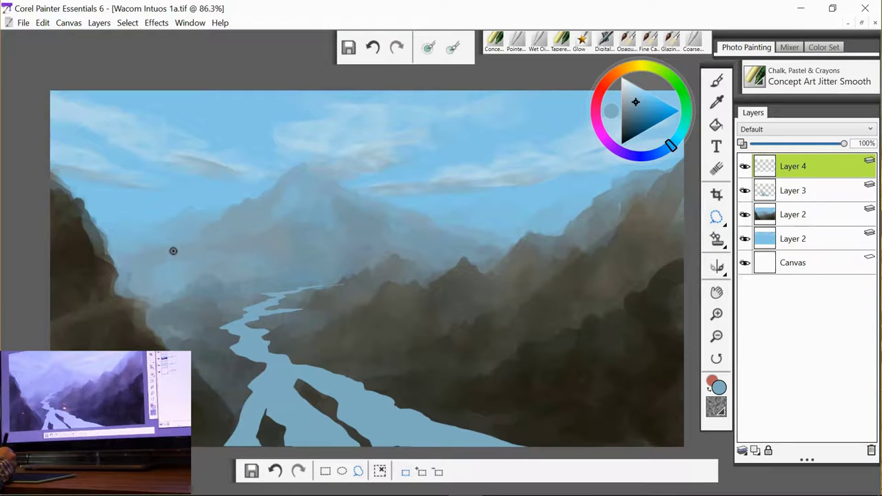
mouse_move(163, 243)
mouse_down()
mouse_move(235, 230)
mouse_move(190, 260)
mouse_move(133, 276)
mouse_move(149, 267)
mouse_up()
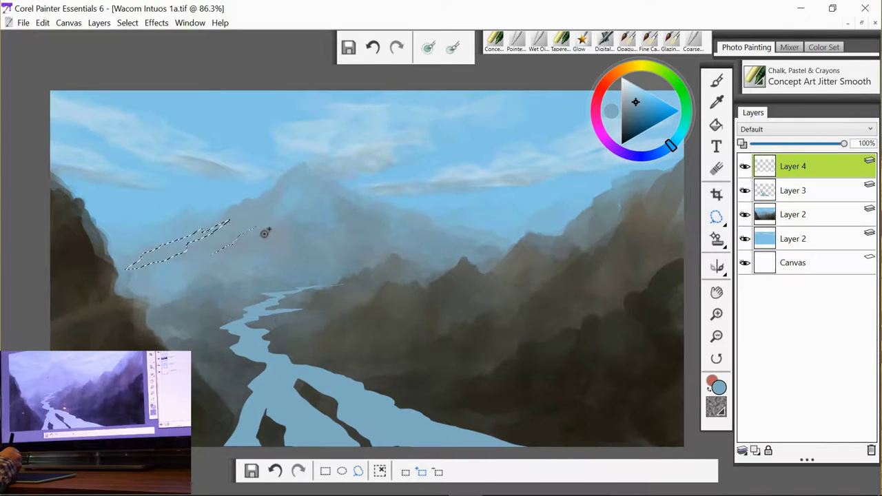
mouse_move(258, 257)
mouse_down()
mouse_move(303, 283)
mouse_move(228, 286)
mouse_up()
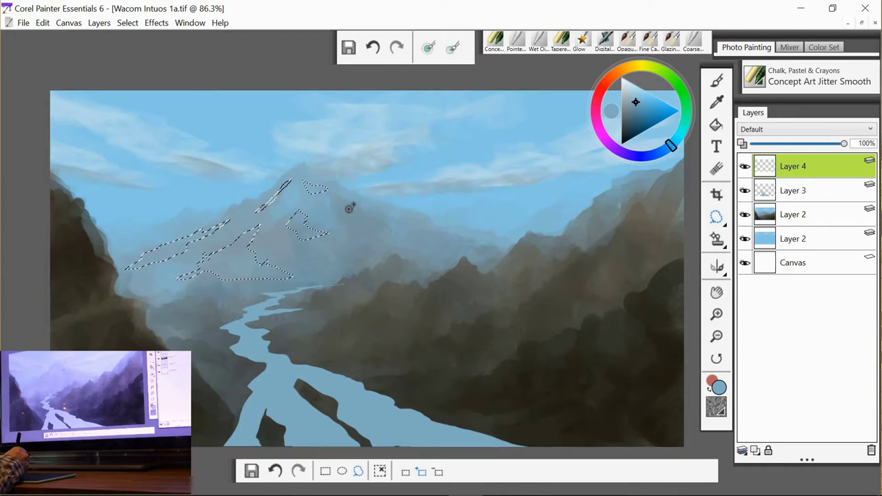
mouse_move(354, 206)
mouse_down()
mouse_move(399, 235)
mouse_move(429, 229)
mouse_move(402, 225)
mouse_up()
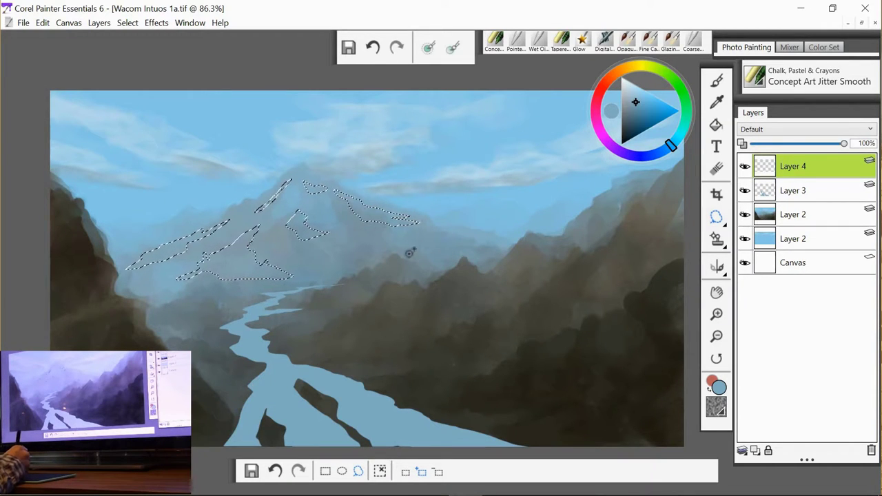
mouse_move(432, 256)
mouse_down()
mouse_move(488, 263)
mouse_move(446, 254)
mouse_up()
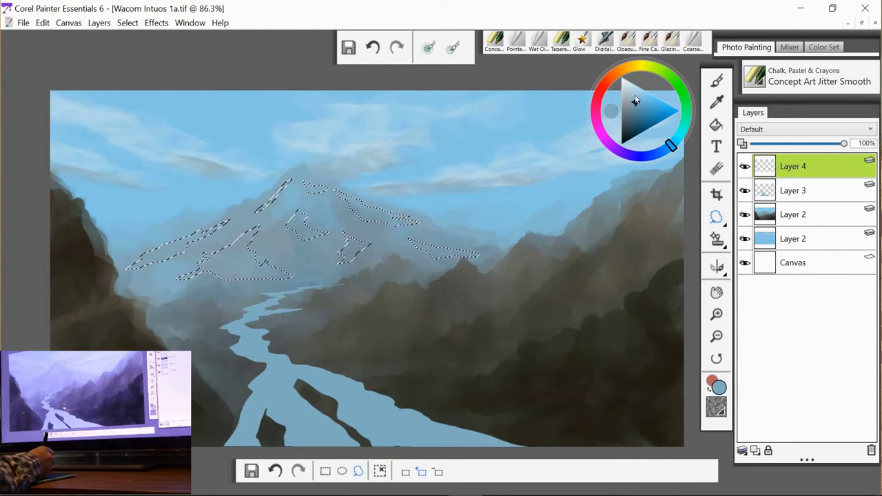
drag(635, 103, 633, 97)
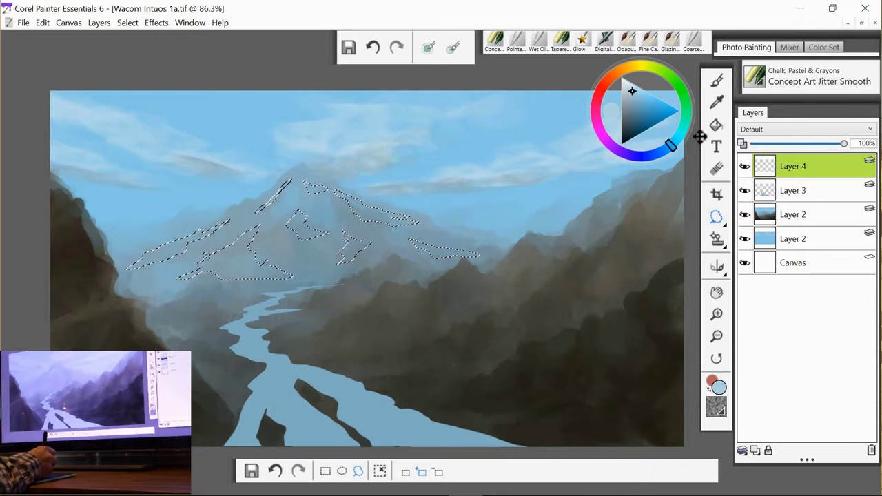
Fill the snow-patch outlines with light blue using the Paint Bucket, then deselect
click(716, 125)
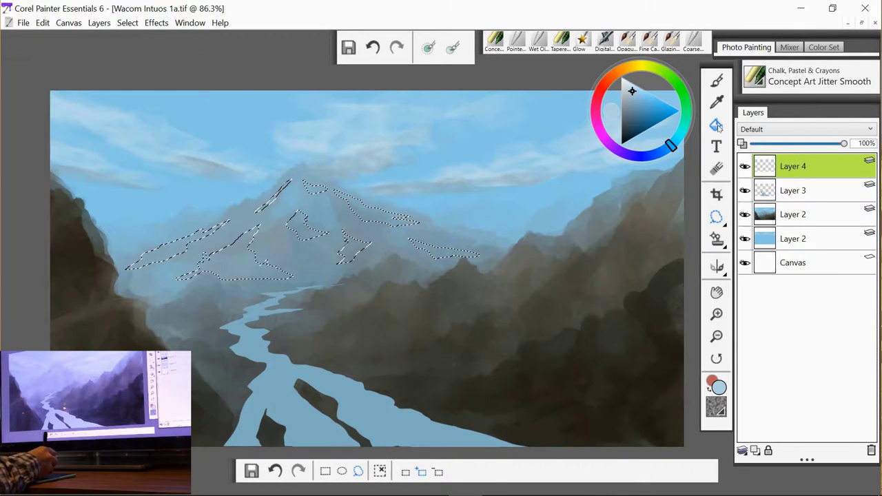
click(253, 268)
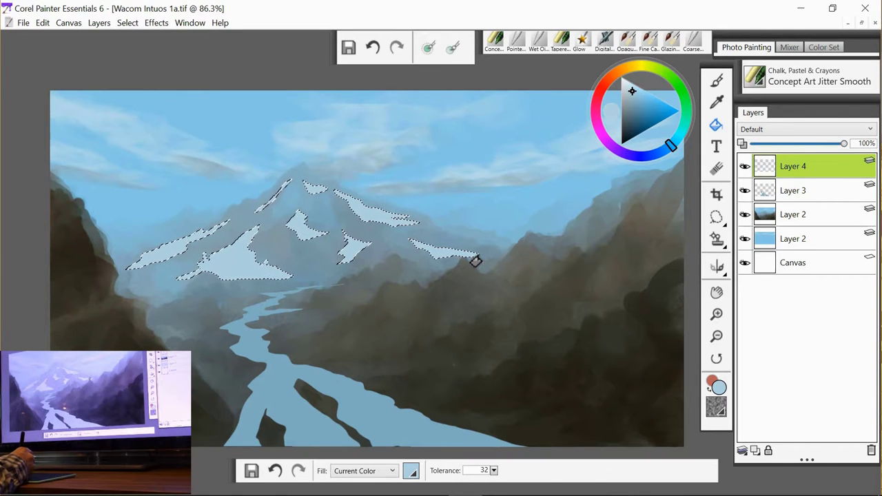
key(ctrl+d)
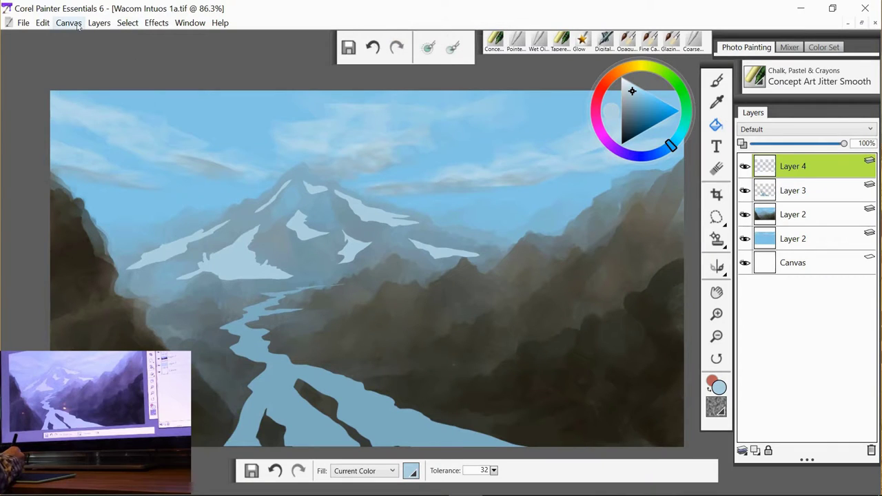
Apply a Gaussian Soften of 3.20 to the snow-patch Layer 4
click(156, 22)
mouse_move(266, 112)
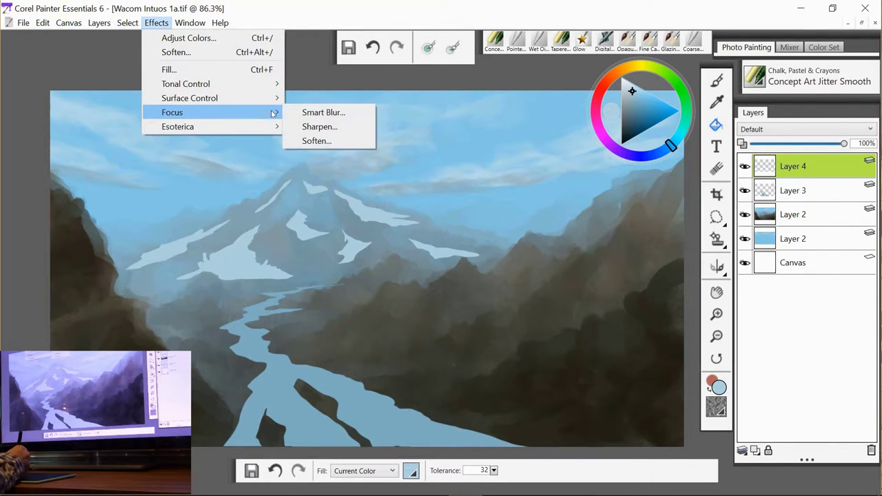
click(343, 142)
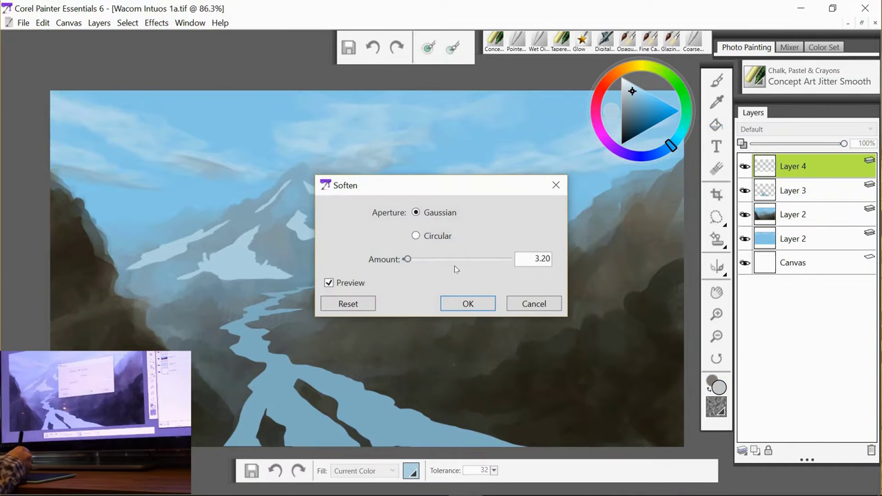
drag(443, 188, 562, 193)
drag(528, 266, 528, 269)
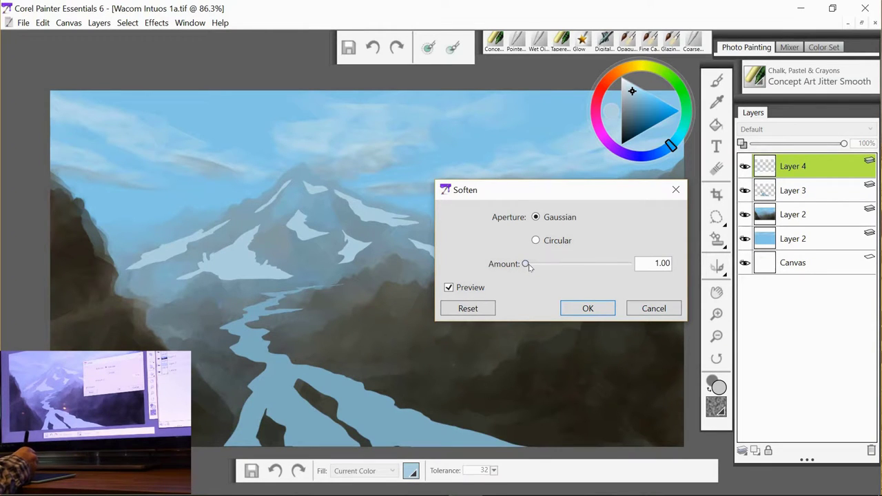
drag(526, 265, 528, 267)
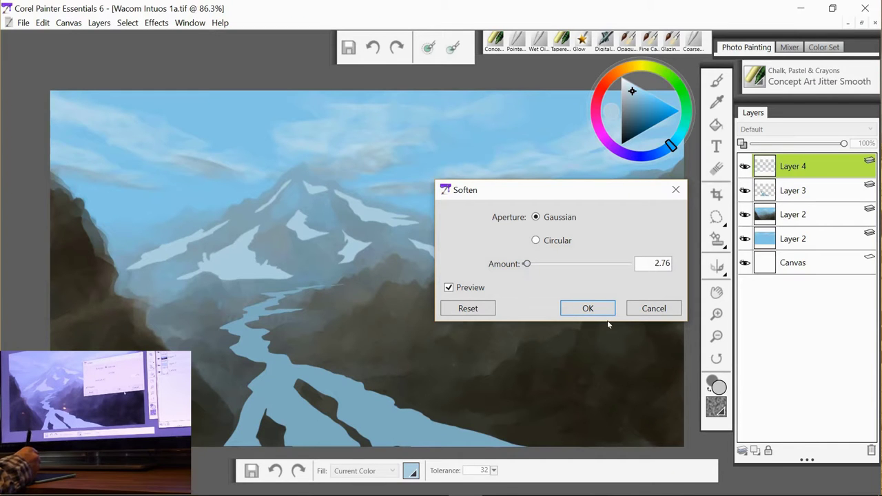
click(588, 309)
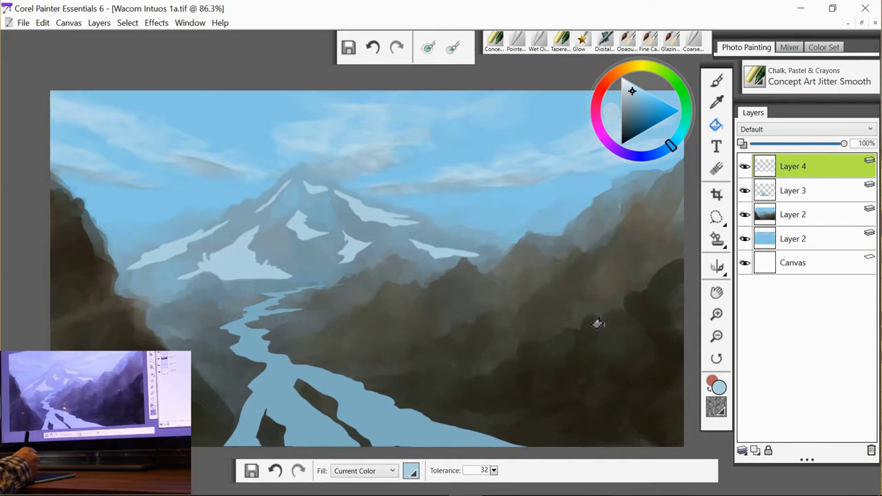
Apply Soften to the river on Layer 3, then select the upper Layer 2
click(799, 191)
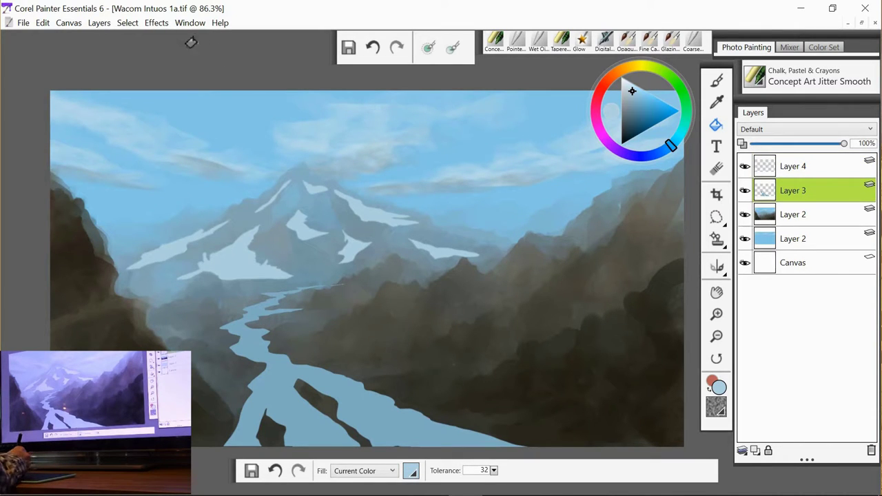
click(159, 27)
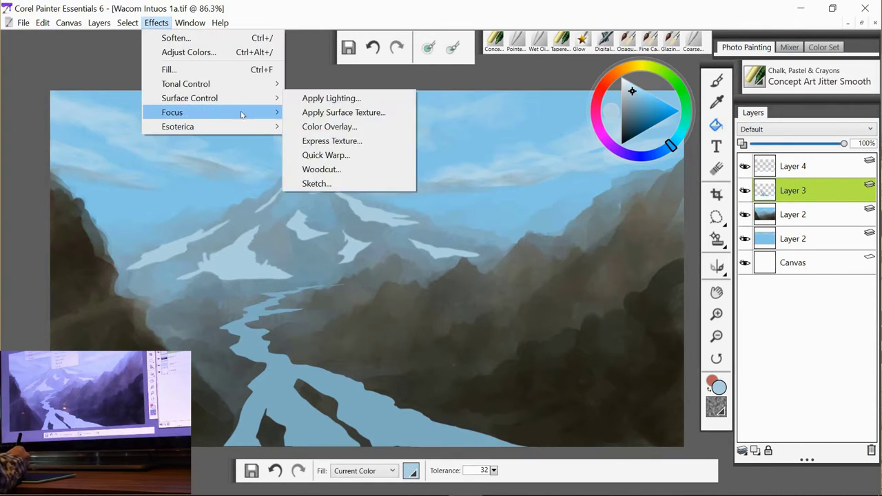
mouse_move(241, 115)
click(317, 141)
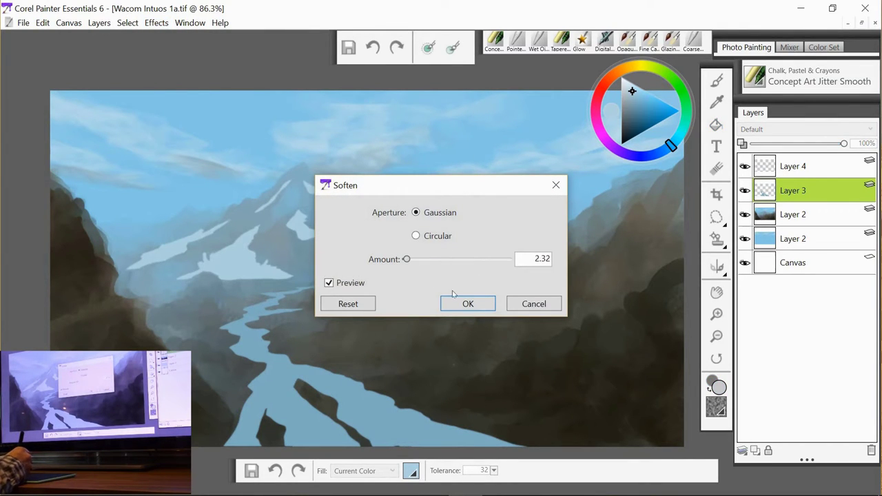
click(470, 304)
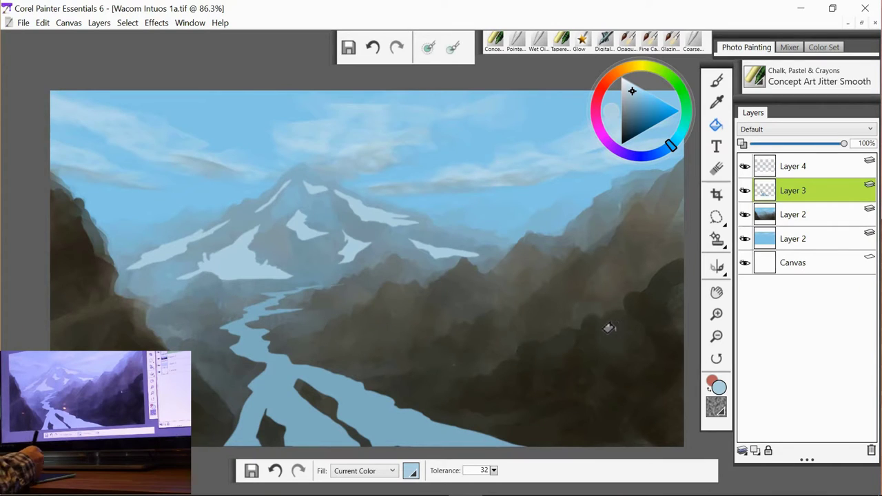
click(792, 214)
Reset Adjust Colors on Layer 2, then set saturation 7% and value -13% to darken the cliffs
click(157, 23)
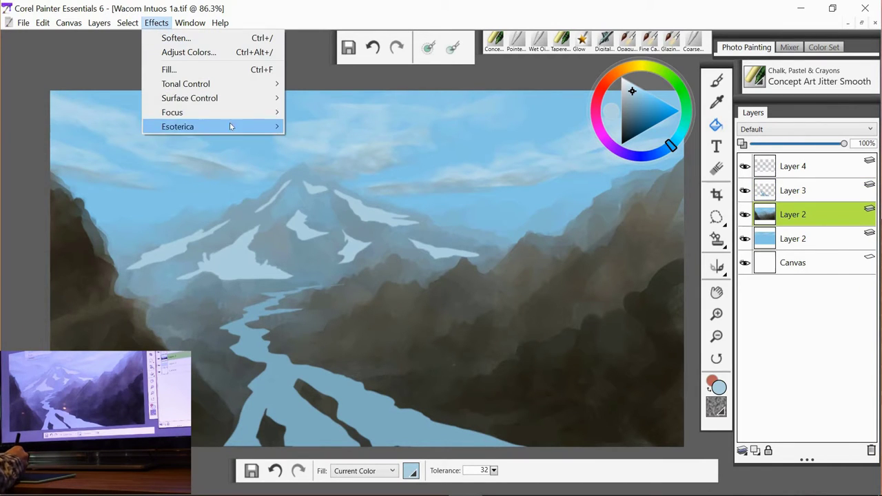
mouse_move(254, 85)
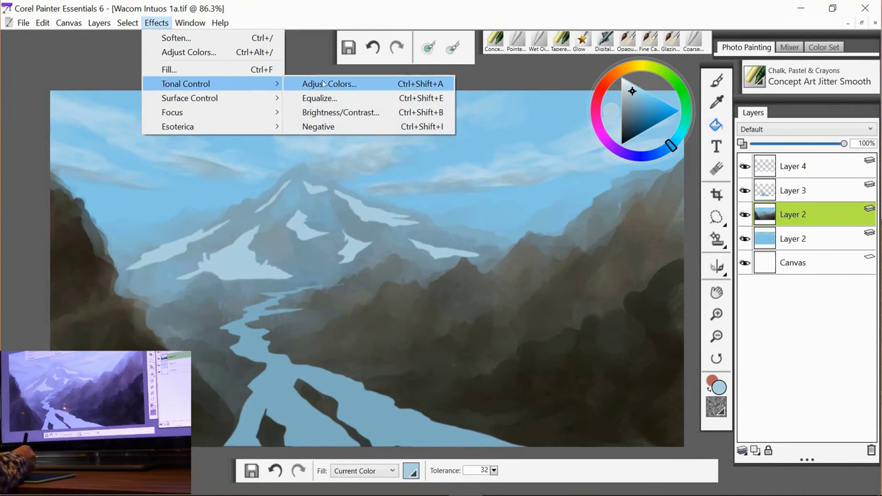
click(350, 83)
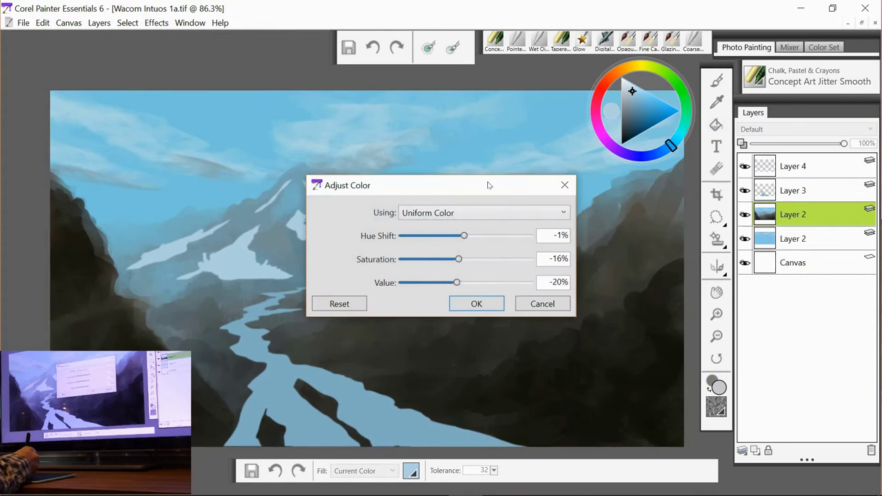
drag(497, 184, 741, 195)
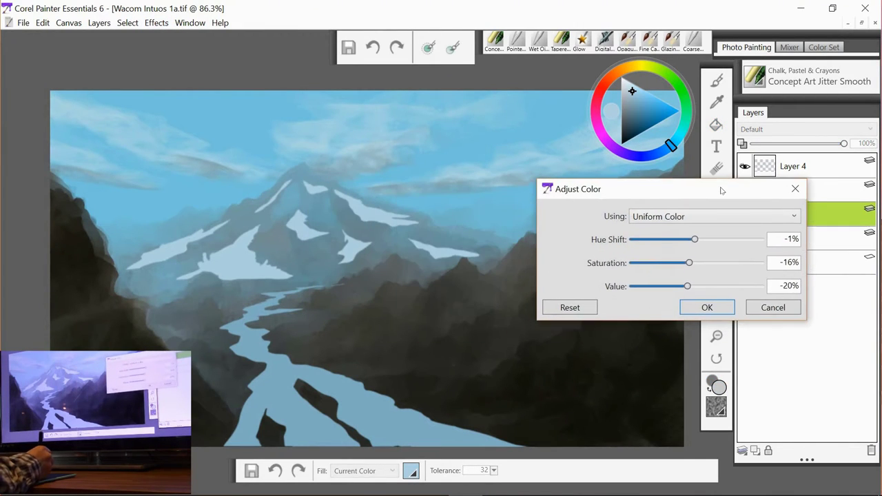
click(589, 315)
drag(666, 193, 701, 180)
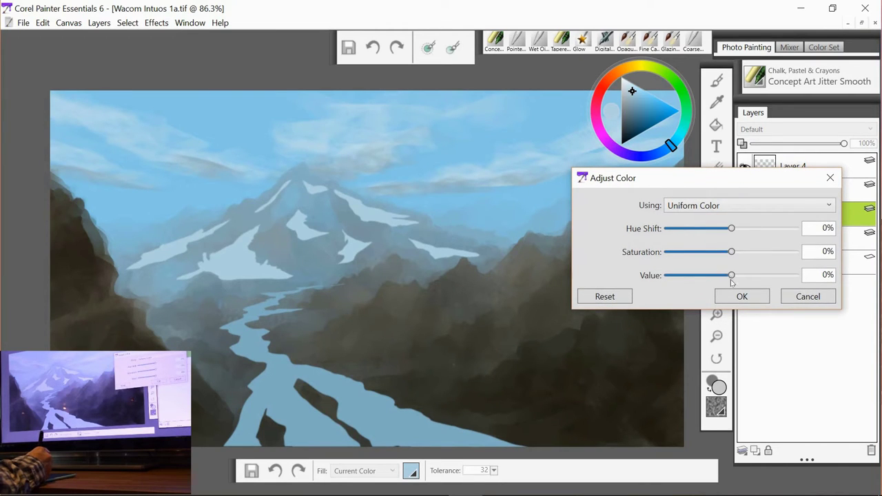
drag(734, 277, 732, 279)
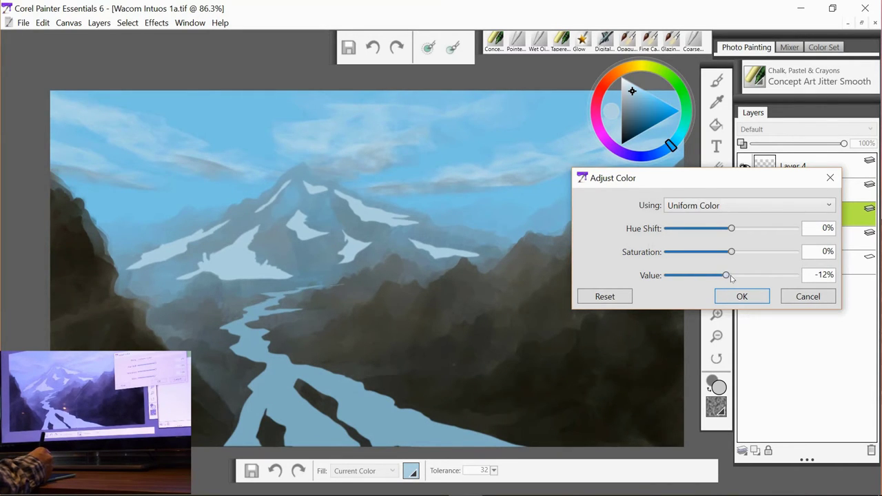
drag(732, 255, 735, 230)
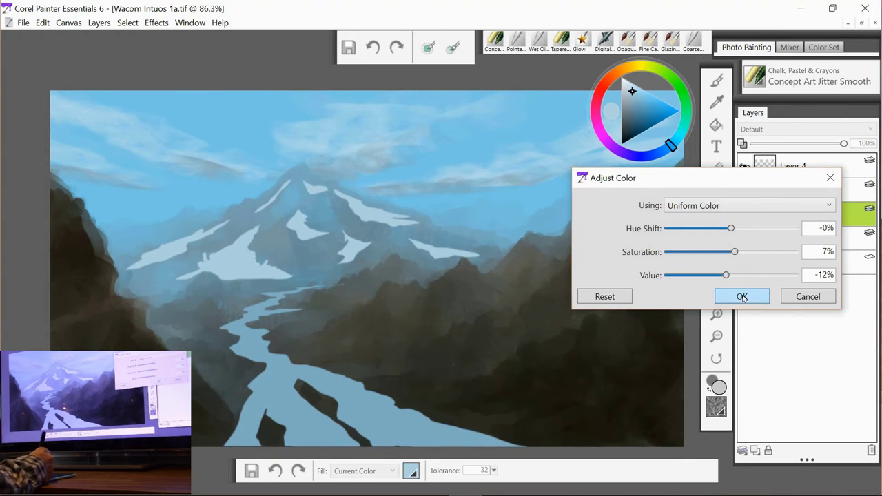
drag(727, 277, 725, 277)
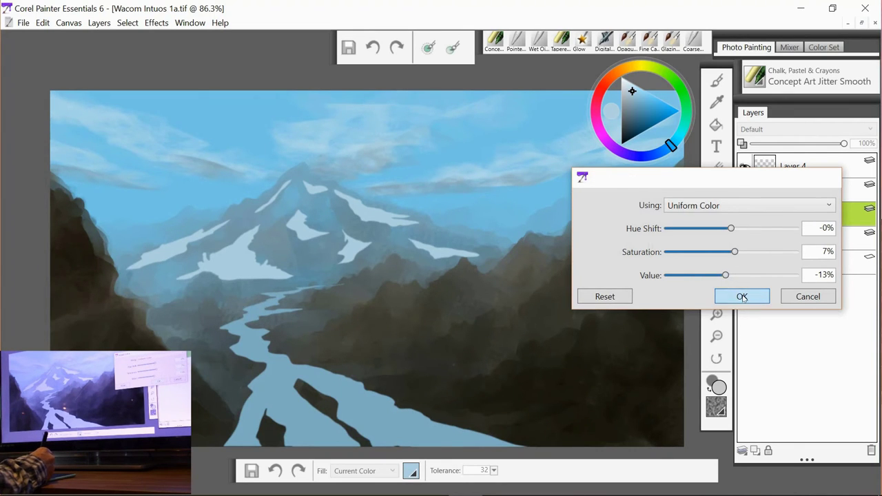